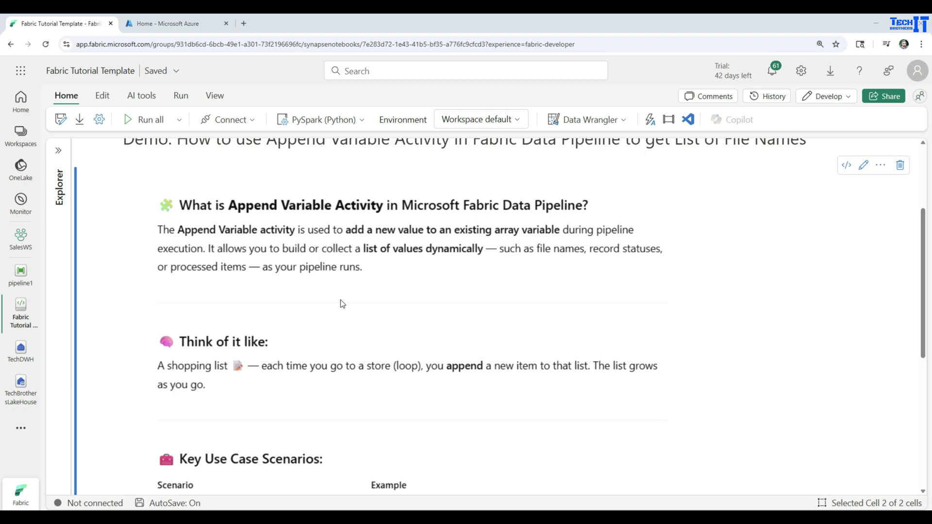
Step: Review the notebook's notes on the Append Variable activity and its use cases, and view the InputFolder files in TechBrothersLakeHouse
{"action": "scroll", "coordinate": [342, 304], "scroll_direction": "down", "scroll_amount": 2}
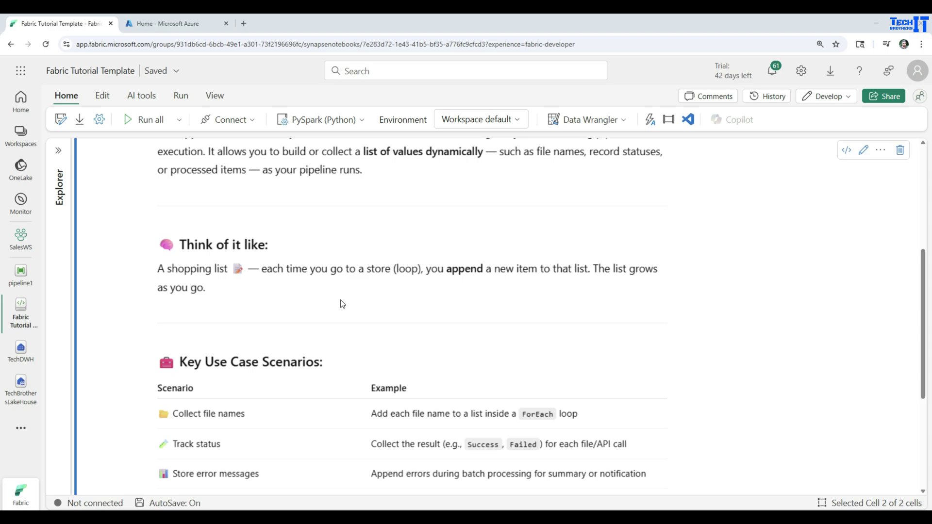
{"action": "scroll", "coordinate": [342, 304], "scroll_direction": "down", "scroll_amount": 4}
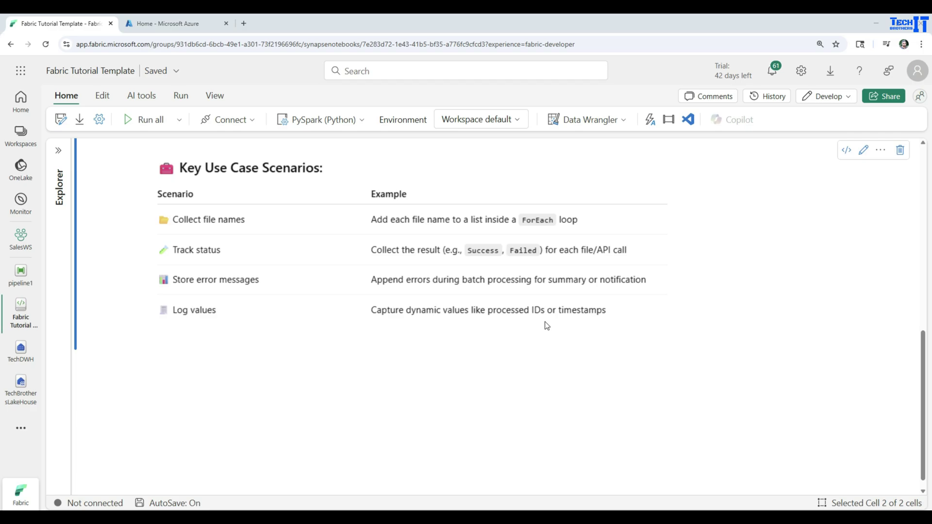
{"action": "scroll", "coordinate": [548, 326], "scroll_direction": "up", "scroll_amount": 10}
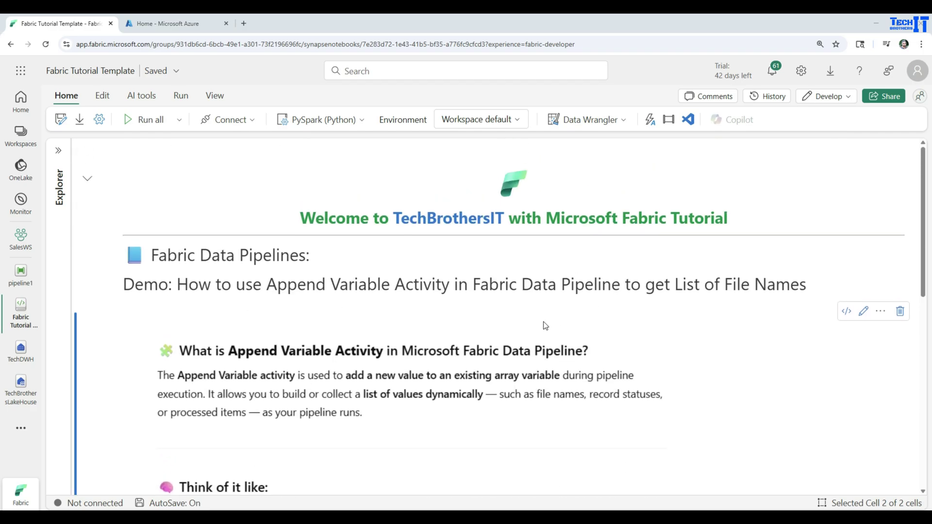
{"action": "left_click", "coordinate": [24, 391]}
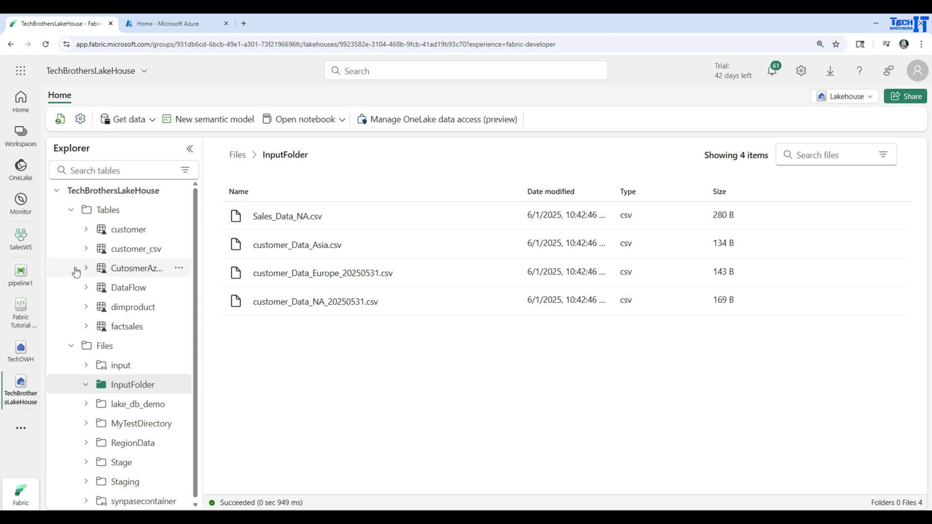
Step: Create a new data pipeline named pl_appendvariable in the Pipelines folder of the SalesWS workspace
{"action": "left_click", "coordinate": [16, 248]}
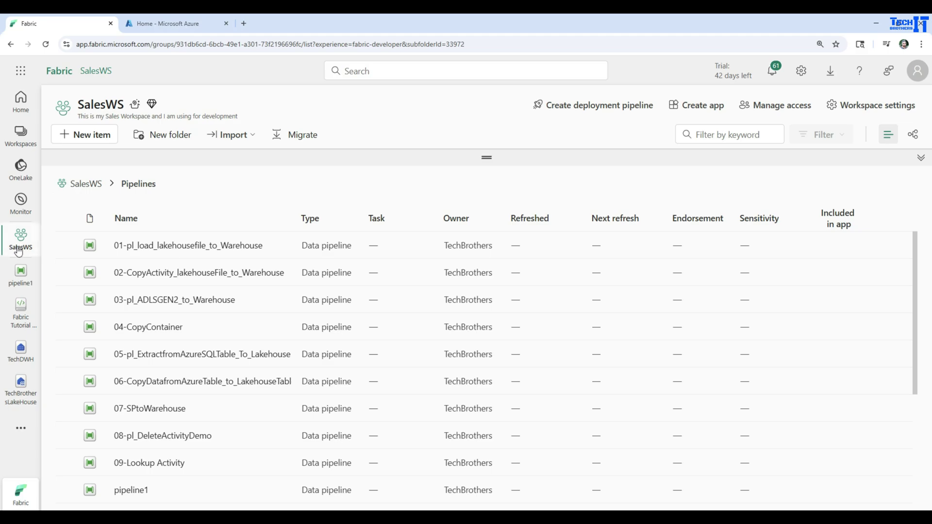
{"action": "left_click", "coordinate": [18, 243]}
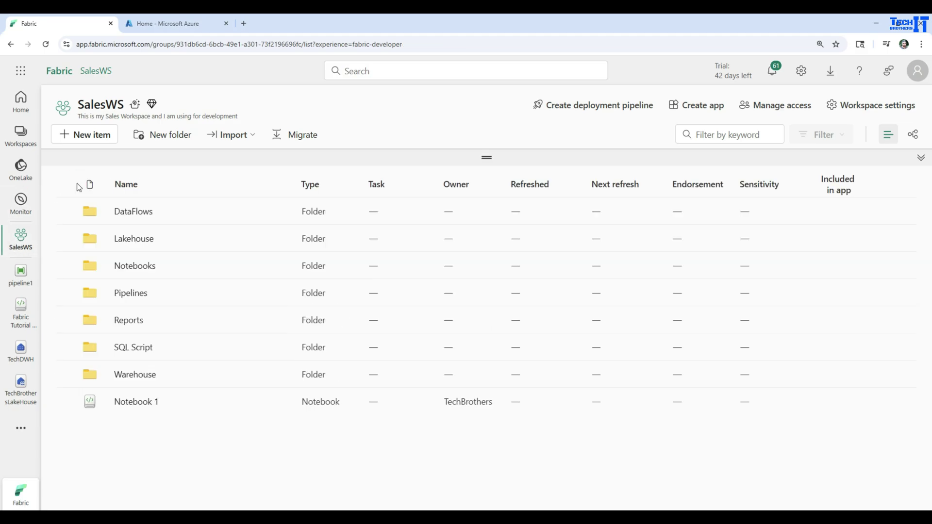
{"action": "left_click", "coordinate": [122, 293]}
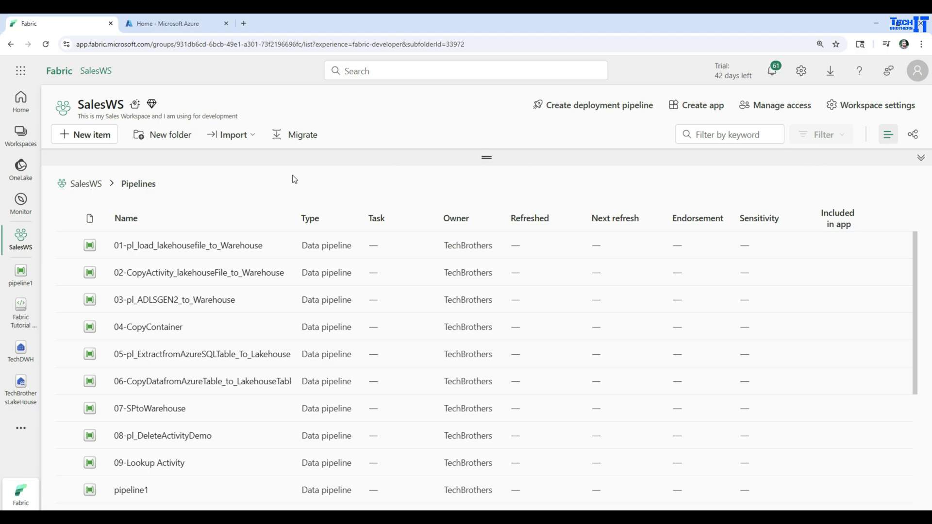
{"action": "left_click", "coordinate": [89, 136]}
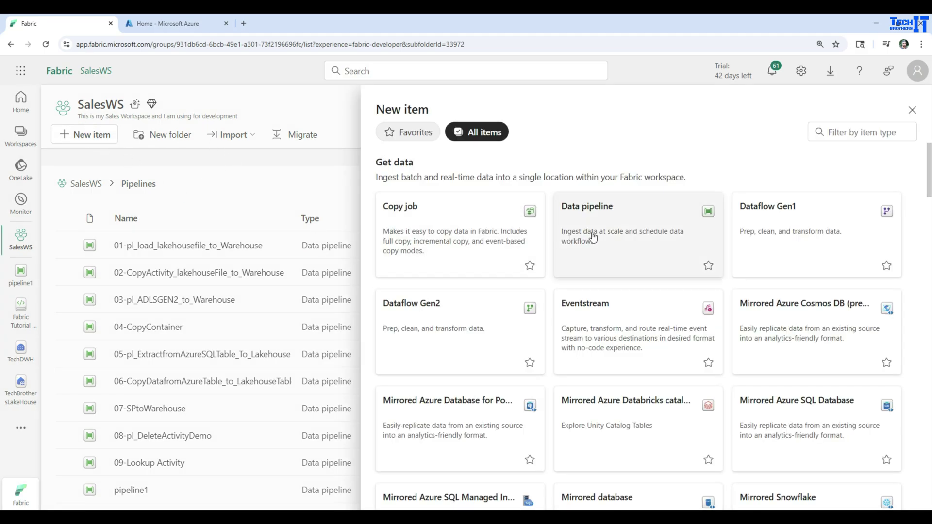
{"action": "left_click", "coordinate": [609, 236]}
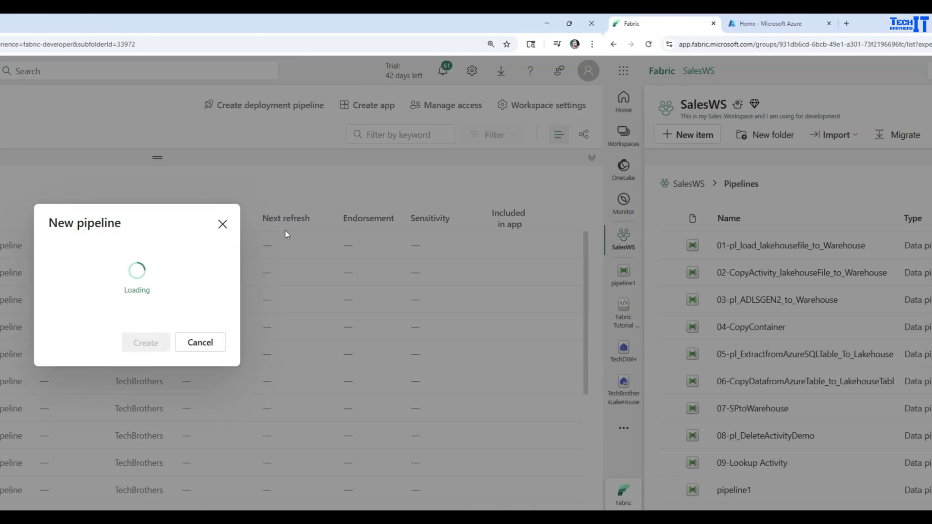
{"action": "type", "text": "pl_append"}
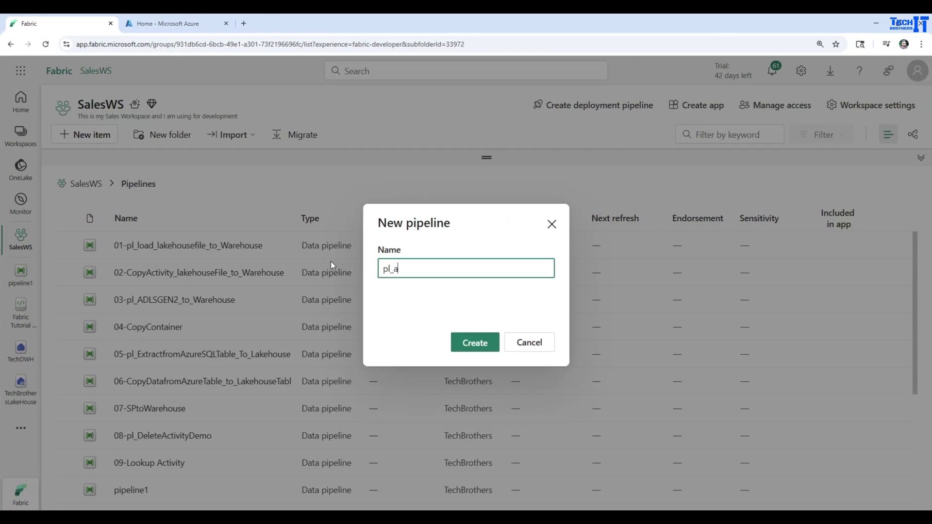
{"action": "type", "text": "variable"}
{"action": "left_click", "coordinate": [469, 342]}
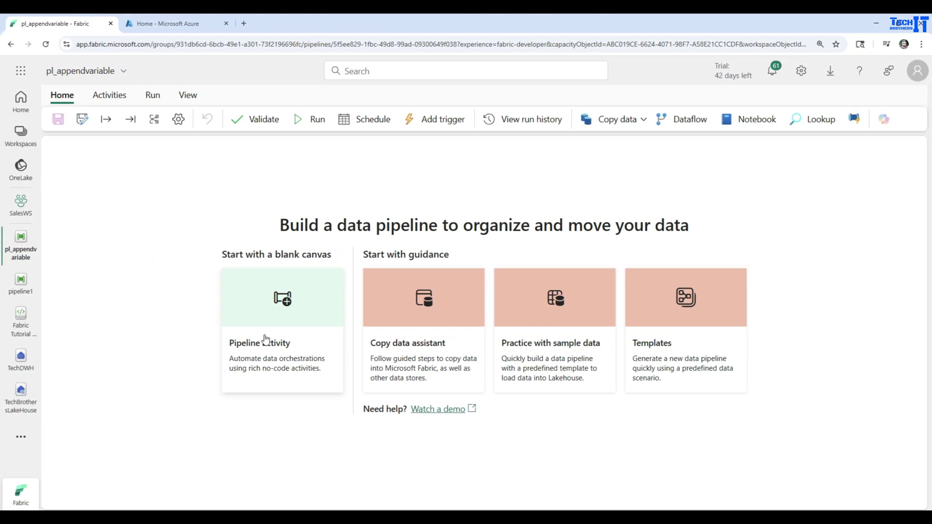
Step: Start a blank pipeline with a Get Metadata activity and place it in the upper part of the canvas
{"action": "left_click", "coordinate": [368, 339]}
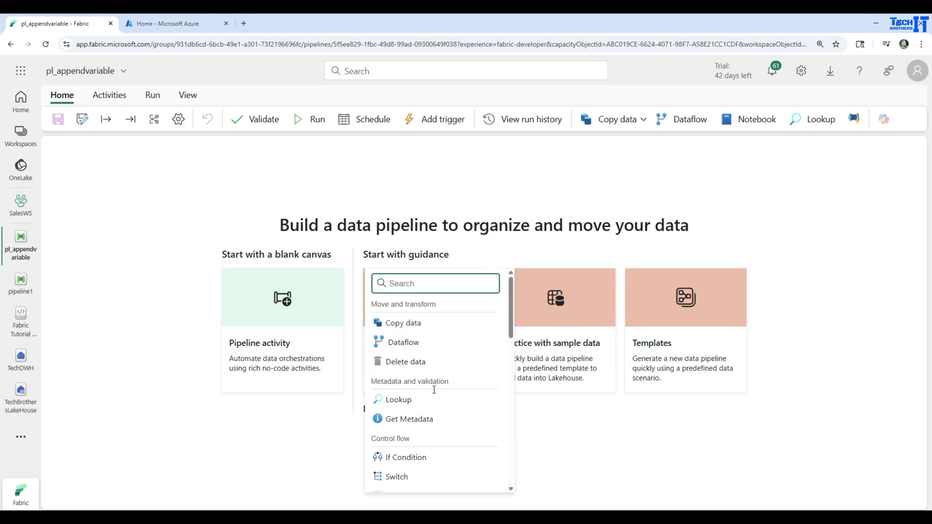
{"action": "left_click", "coordinate": [416, 420]}
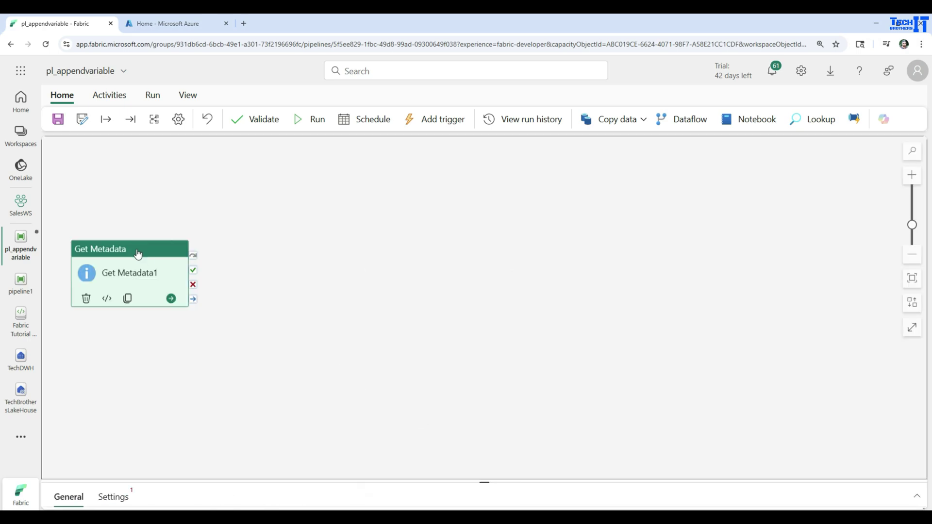
{"action": "left_click_drag", "start_coordinate": [138, 250], "coordinate": [250, 212]}
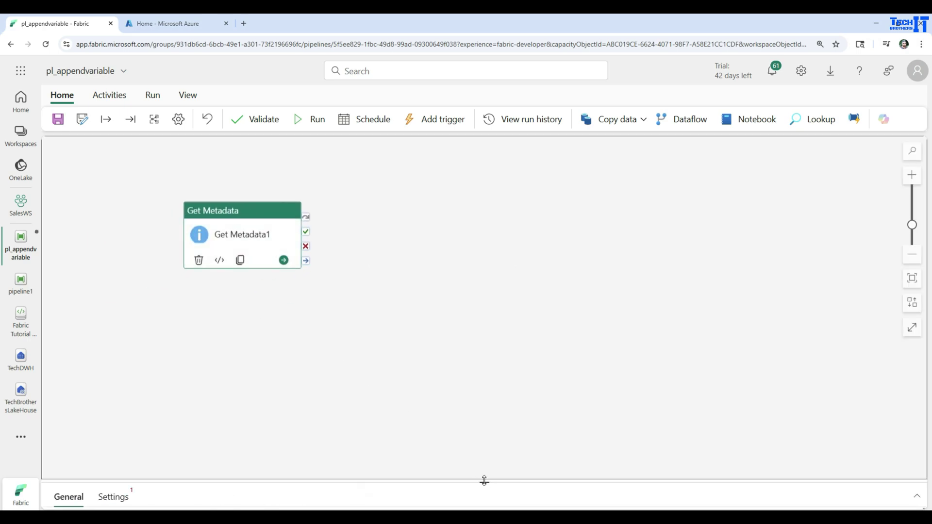
Step: Connect the Get Metadata activity to TechBrothersLakeHouse and set its root folder to Files
{"action": "left_click_drag", "start_coordinate": [483, 480], "coordinate": [481, 346]}
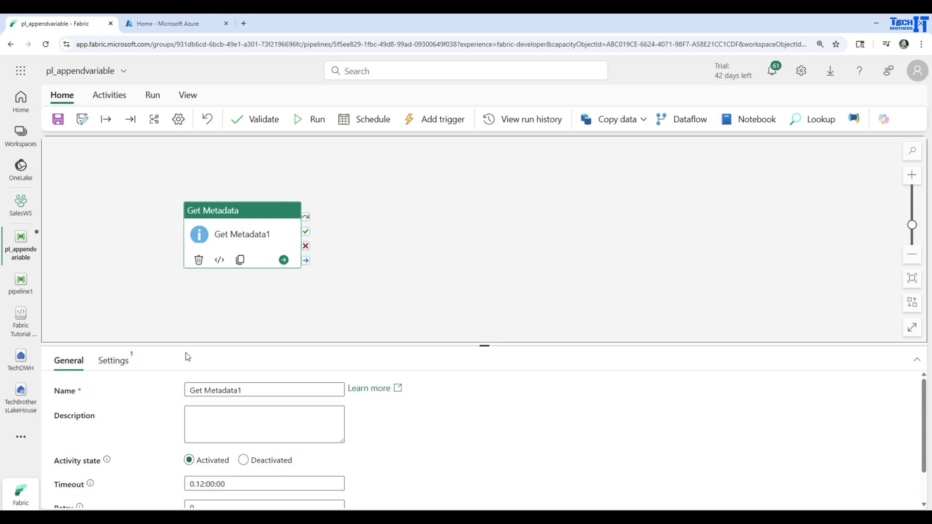
{"action": "left_click", "coordinate": [114, 361]}
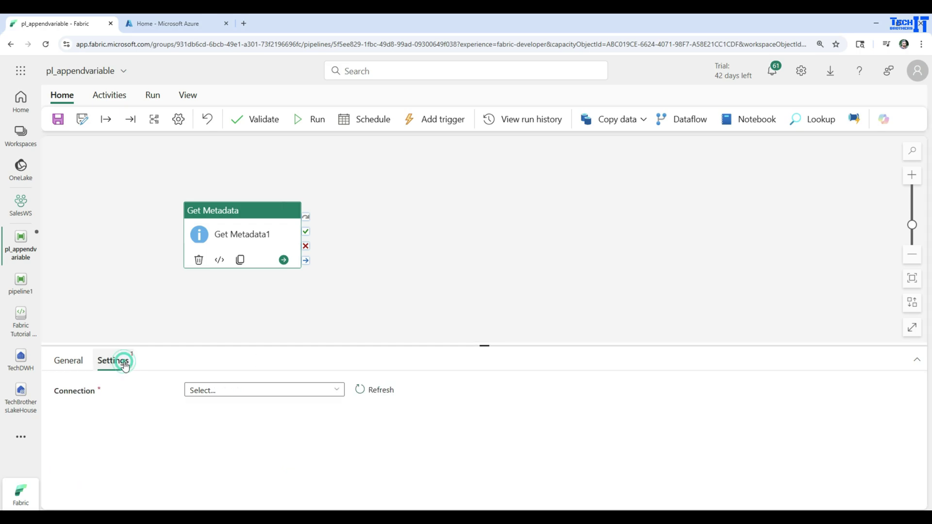
{"action": "left_click", "coordinate": [323, 391]}
{"action": "scroll", "coordinate": [272, 318], "scroll_direction": "down", "scroll_amount": 5}
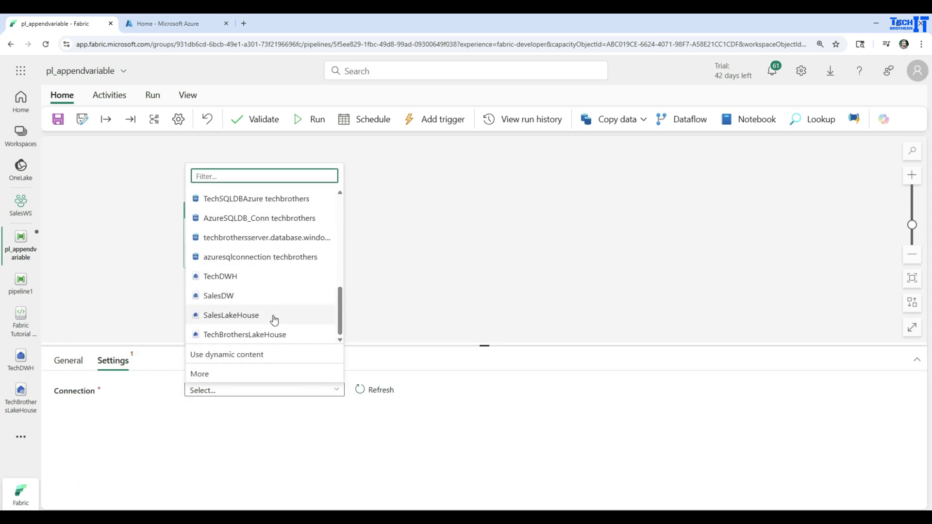
{"action": "left_click", "coordinate": [258, 336]}
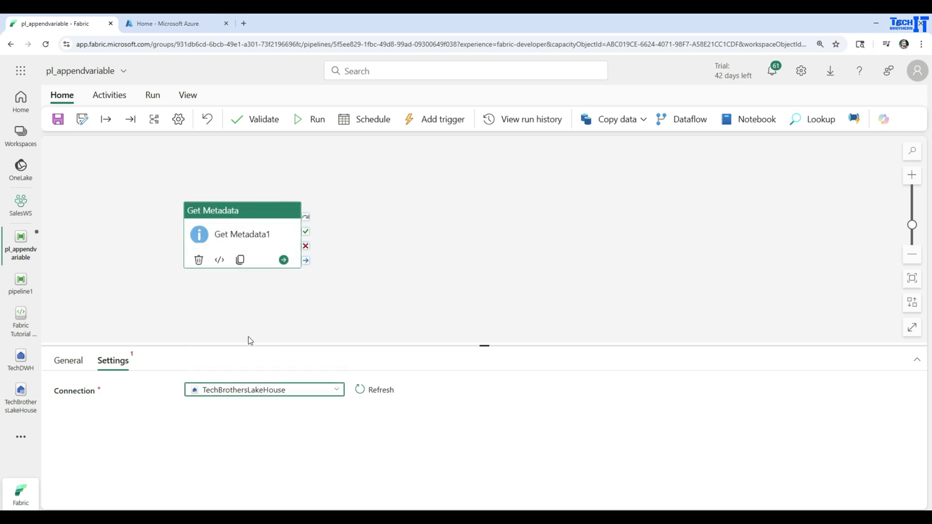
{"action": "left_click", "coordinate": [232, 413]}
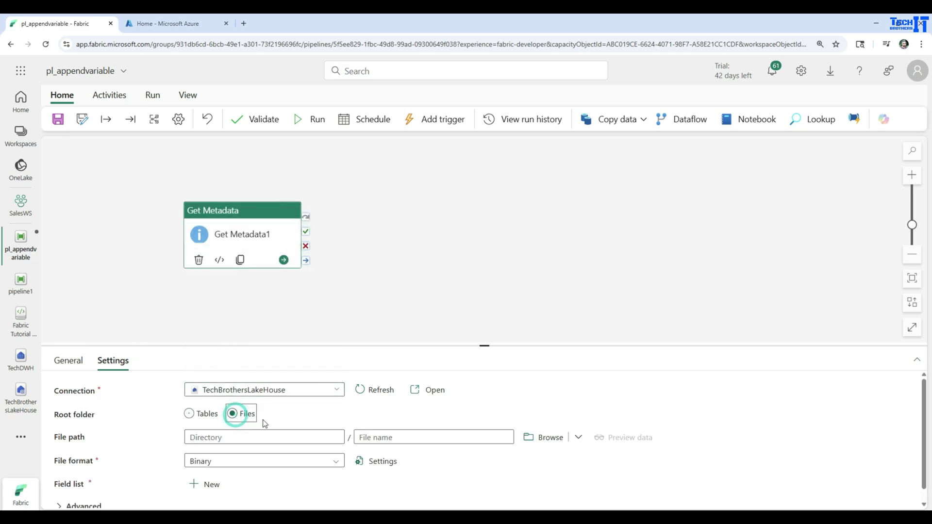
Step: Browse the lakehouse files and select InputFolder as the Get Metadata activity's file path
{"action": "left_click_drag", "start_coordinate": [401, 343], "coordinate": [401, 275]}
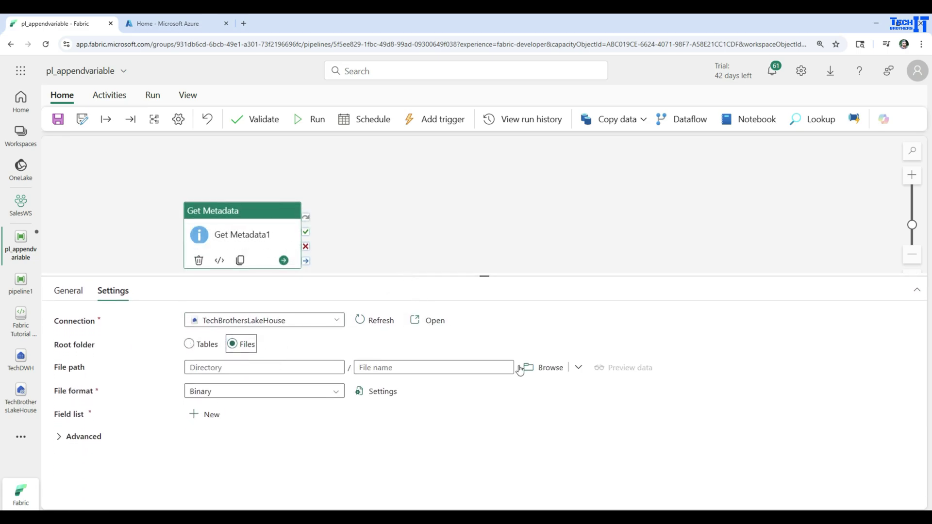
{"action": "left_click", "coordinate": [540, 370]}
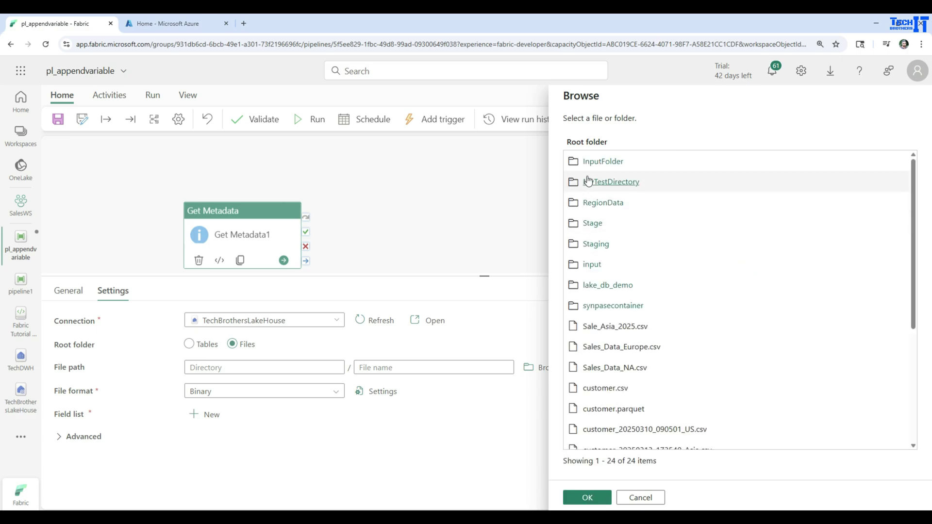
{"action": "left_click", "coordinate": [602, 161]}
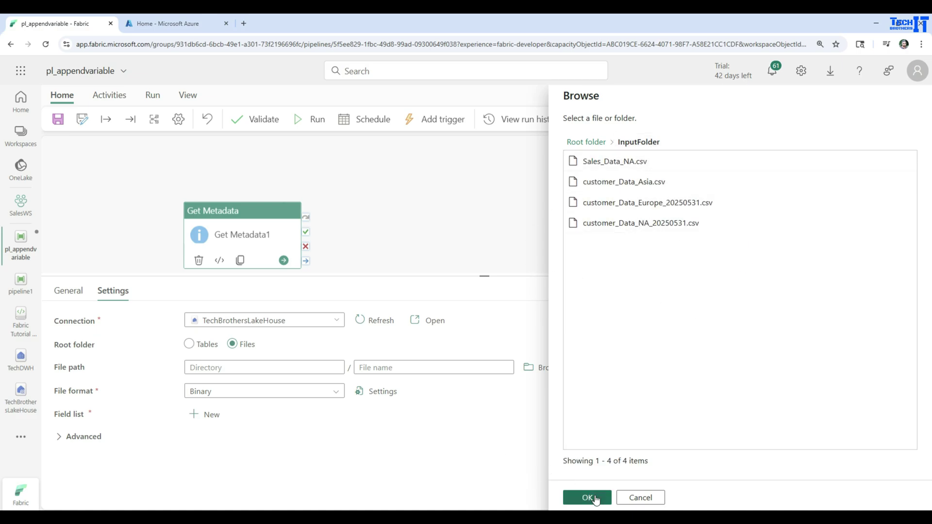
{"action": "left_click", "coordinate": [596, 500]}
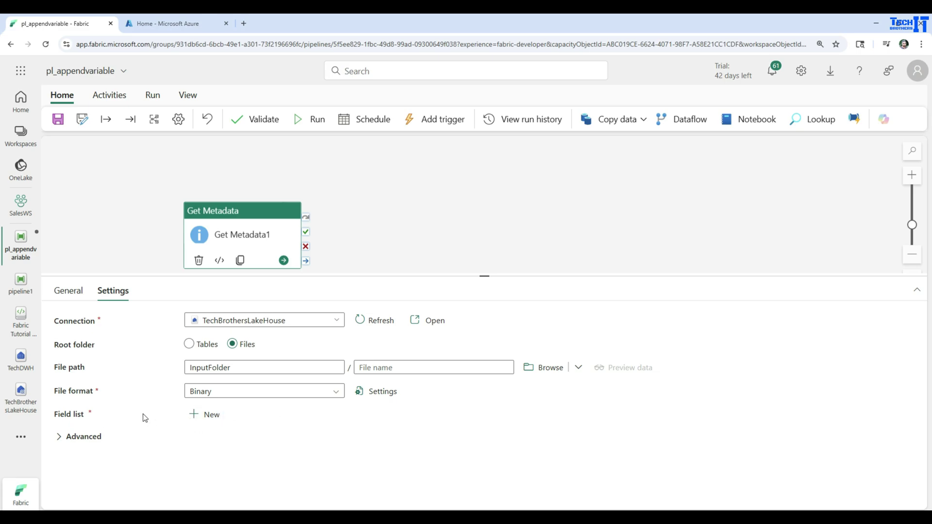
Step: Add a Child items argument to the Get Metadata activity's field list
{"action": "left_click", "coordinate": [202, 414]}
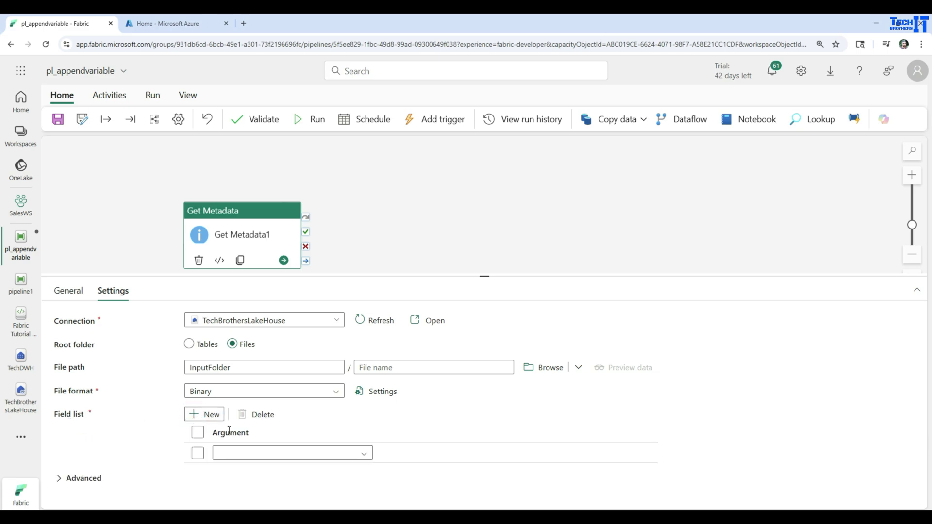
{"action": "left_click", "coordinate": [364, 453]}
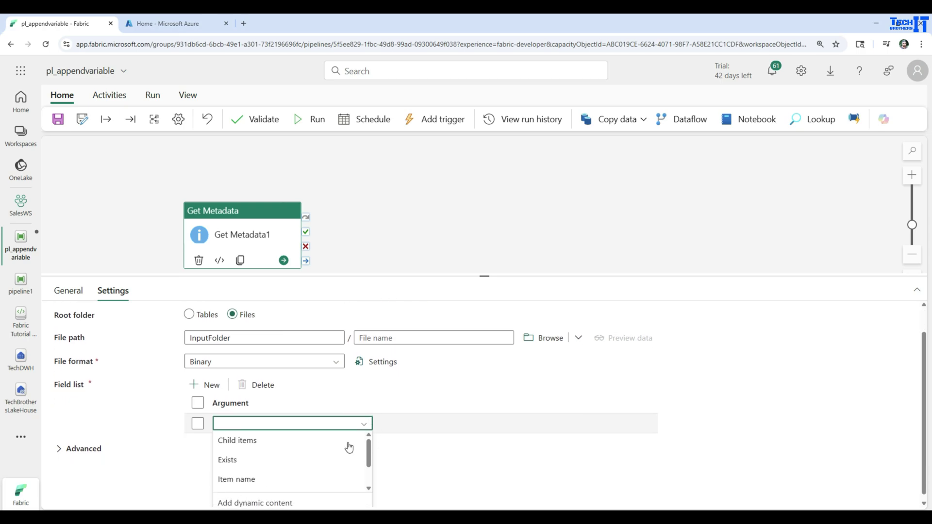
{"action": "left_click", "coordinate": [238, 443]}
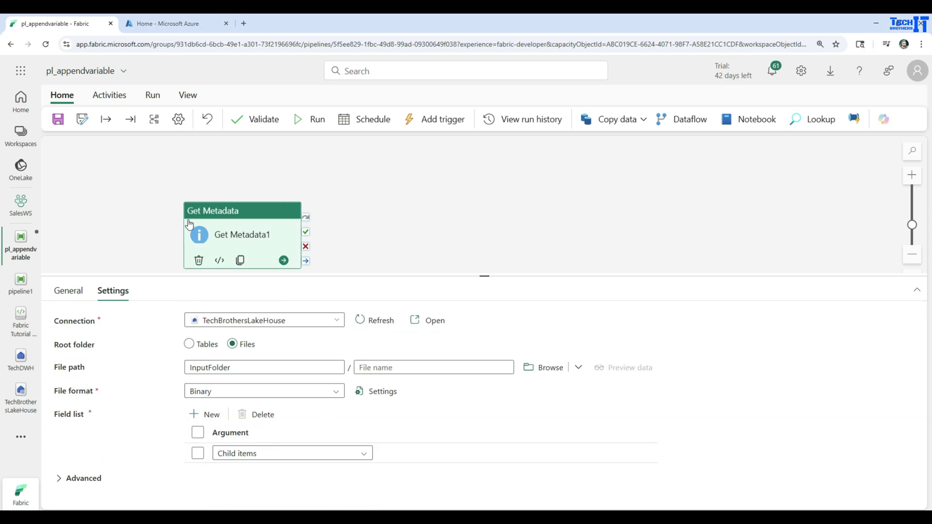
Step: Shift the Get Metadata activity to the right and add a pipeline variable named FileNames of type Array
{"action": "left_click_drag", "start_coordinate": [237, 218], "coordinate": [377, 197]}
{"action": "left_click", "coordinate": [195, 237]}
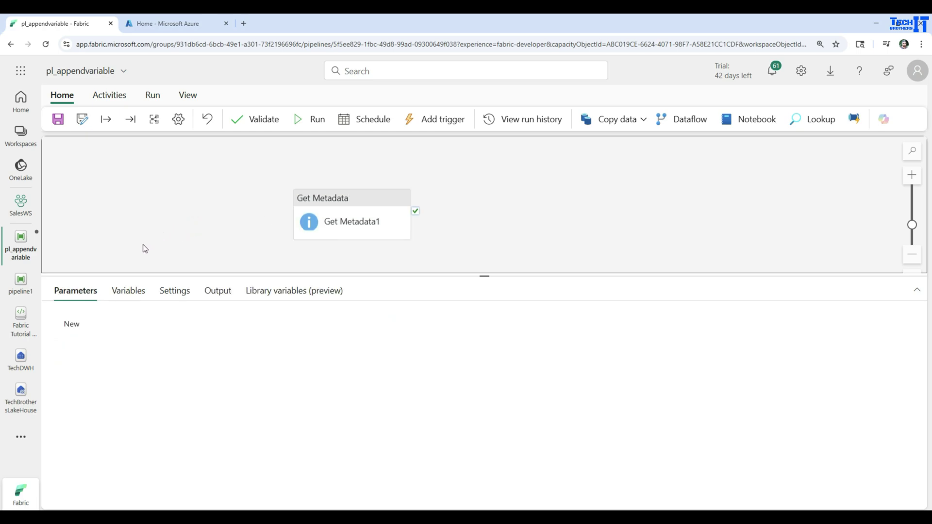
{"action": "left_click", "coordinate": [160, 214]}
{"action": "left_click", "coordinate": [129, 291]}
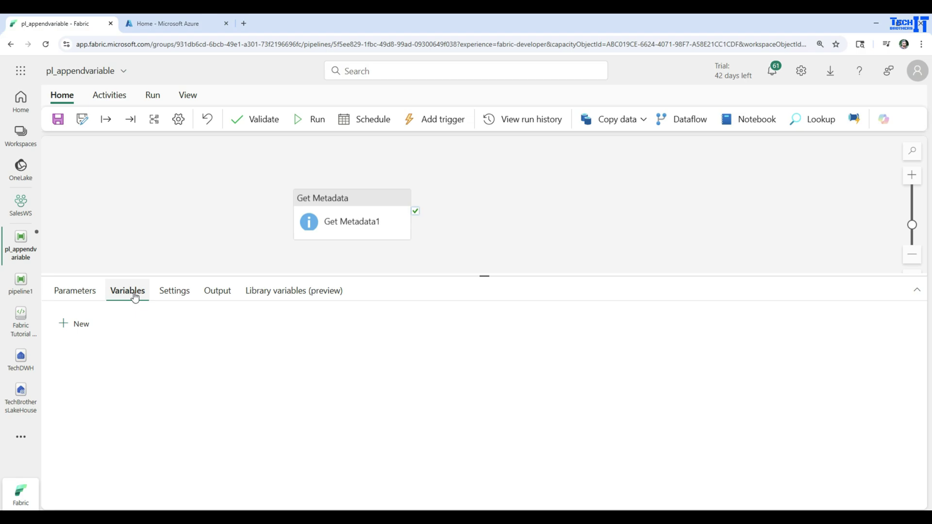
{"action": "left_click", "coordinate": [76, 324]}
{"action": "left_click", "coordinate": [116, 365]}
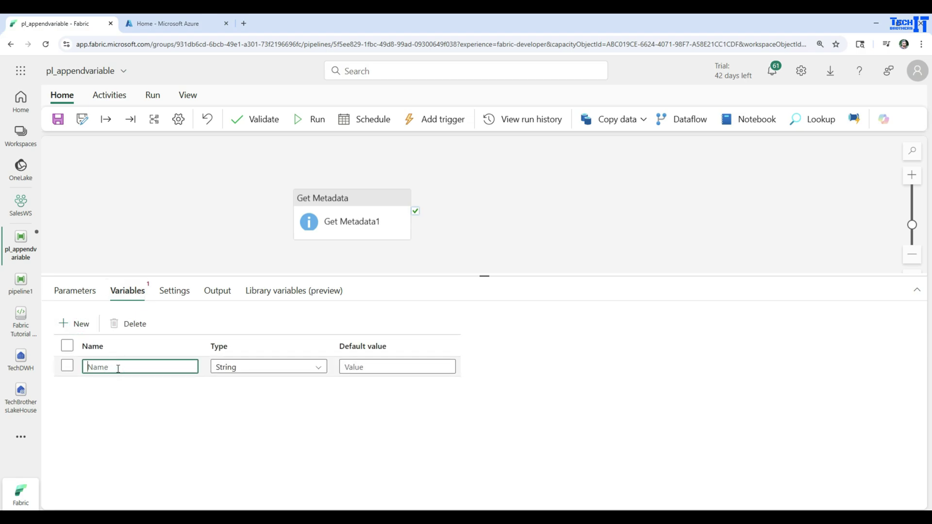
{"action": "type", "text": "FileNames"}
{"action": "left_click", "coordinate": [289, 367]}
{"action": "left_click", "coordinate": [228, 449]}
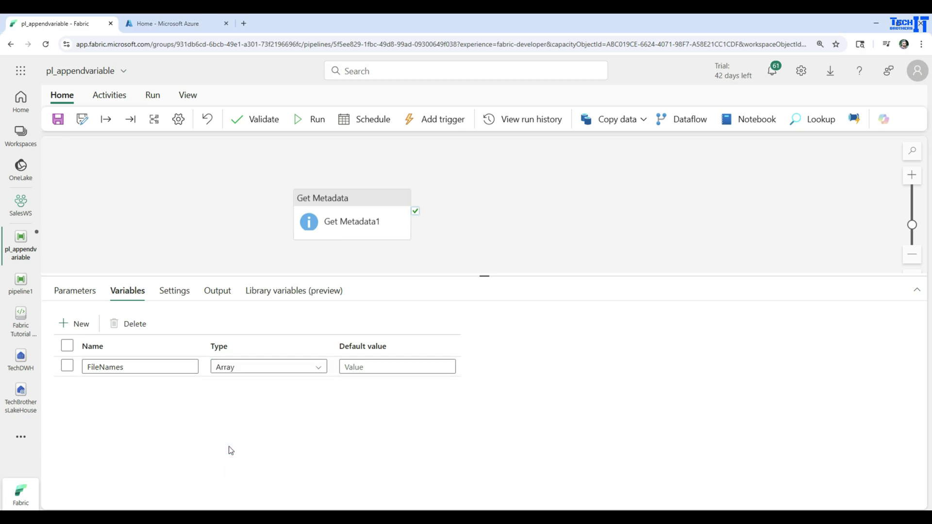
{"action": "left_click", "coordinate": [375, 368]}
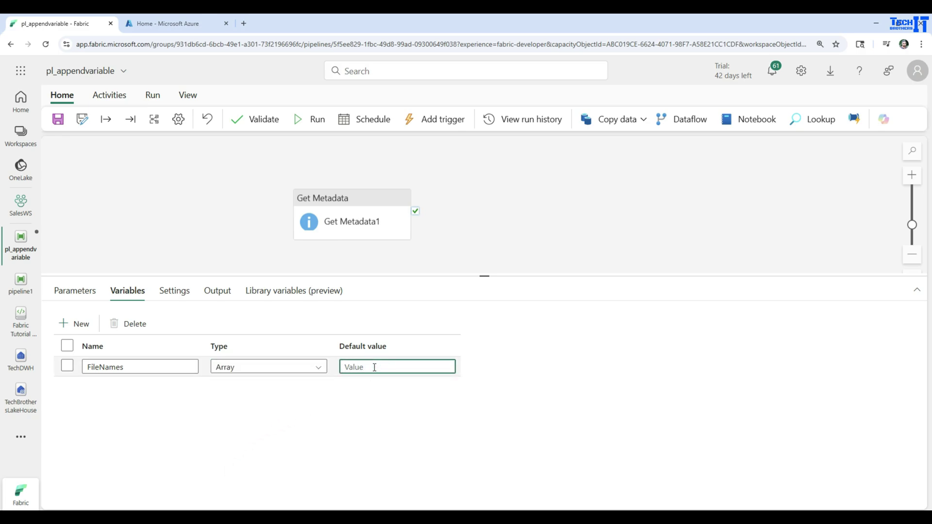
{"action": "type", "text": "[]"}
{"action": "key", "text": "ctrl+a"}
{"action": "key", "text": "BackSpace"}
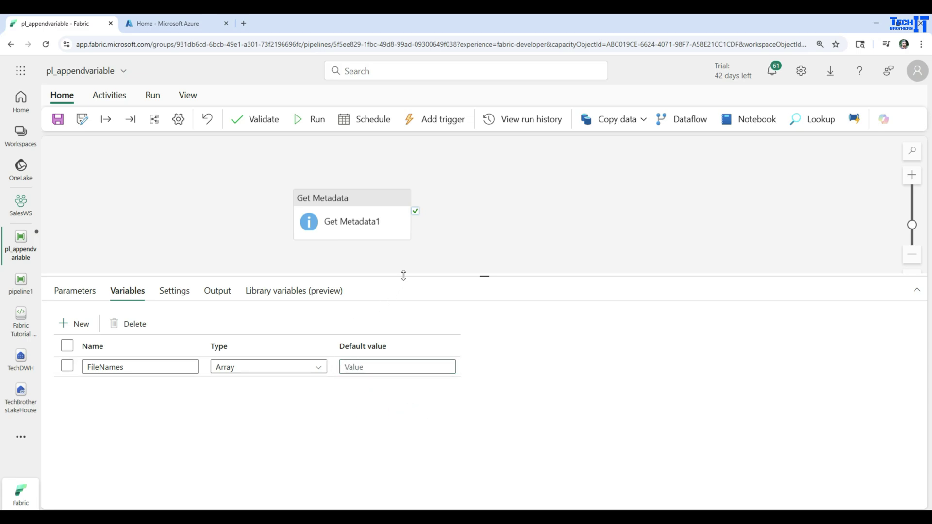
Step: Add a ForEach activity to the pipeline and connect Get Metadata1's On success output to it
{"action": "left_click_drag", "start_coordinate": [404, 275], "coordinate": [397, 371]}
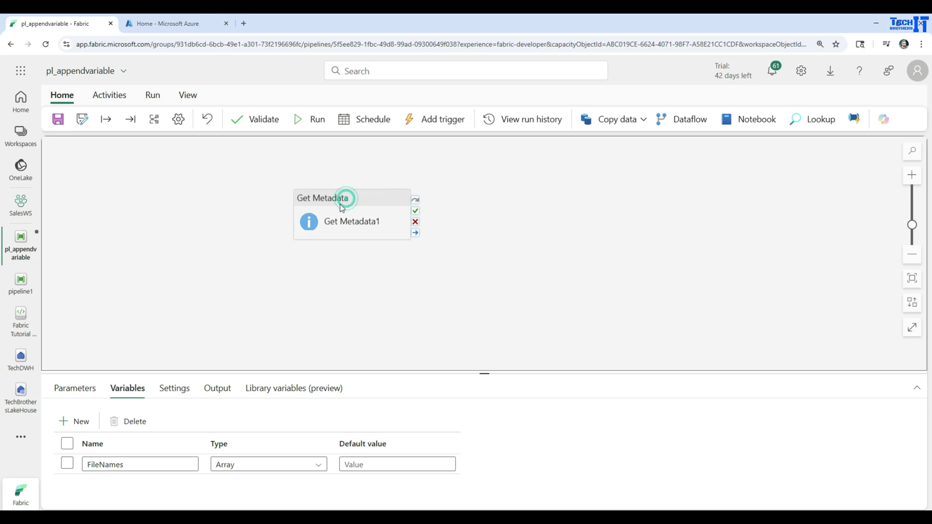
{"action": "left_click_drag", "start_coordinate": [339, 200], "coordinate": [232, 191]}
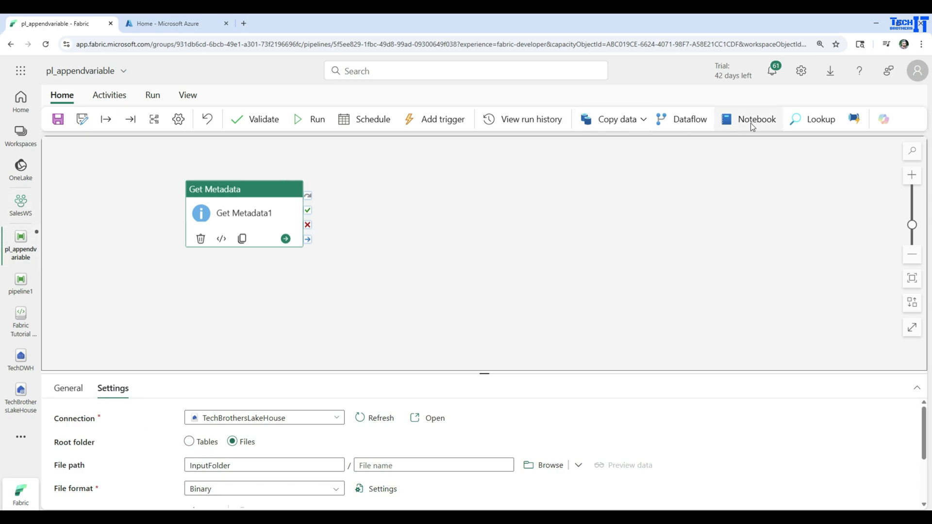
{"action": "left_click", "coordinate": [115, 96]}
{"action": "left_click", "coordinate": [808, 122]}
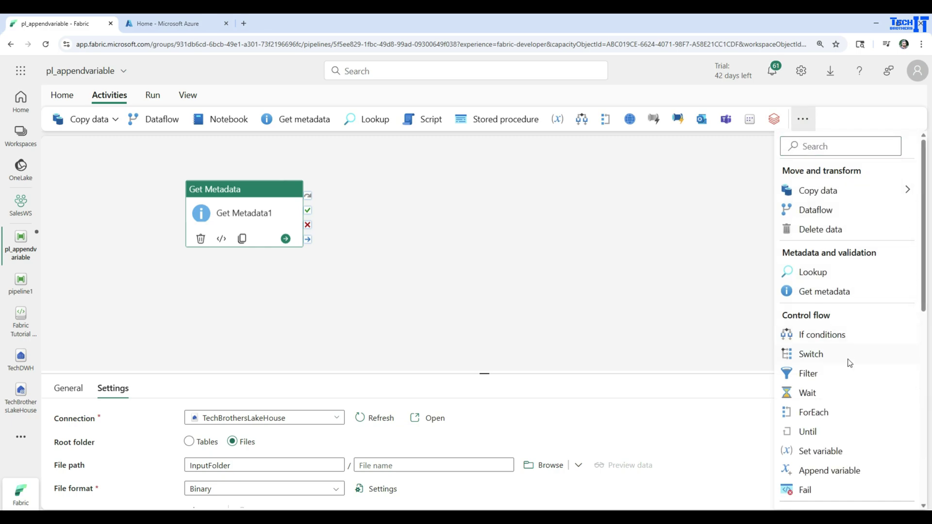
{"action": "left_click", "coordinate": [828, 414]}
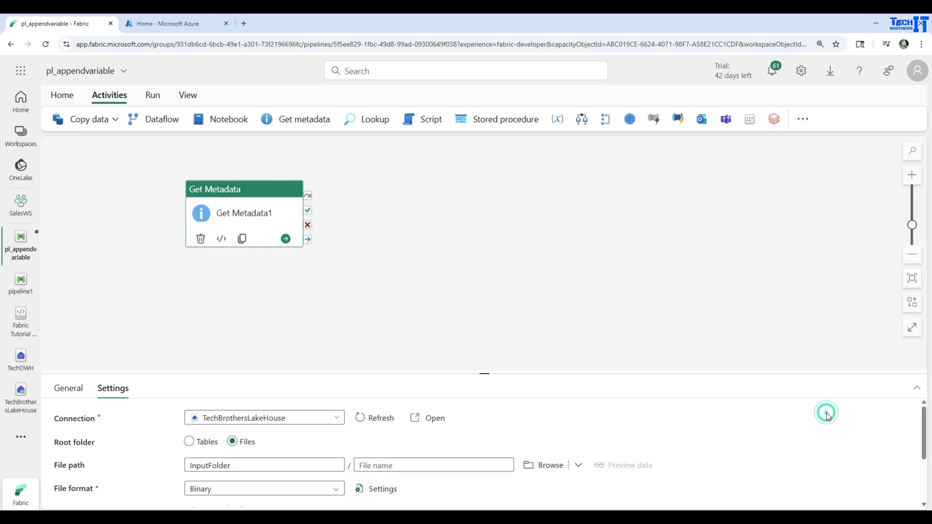
{"action": "left_click", "coordinate": [277, 212]}
{"action": "left_click_drag", "start_coordinate": [306, 215], "coordinate": [387, 233]}
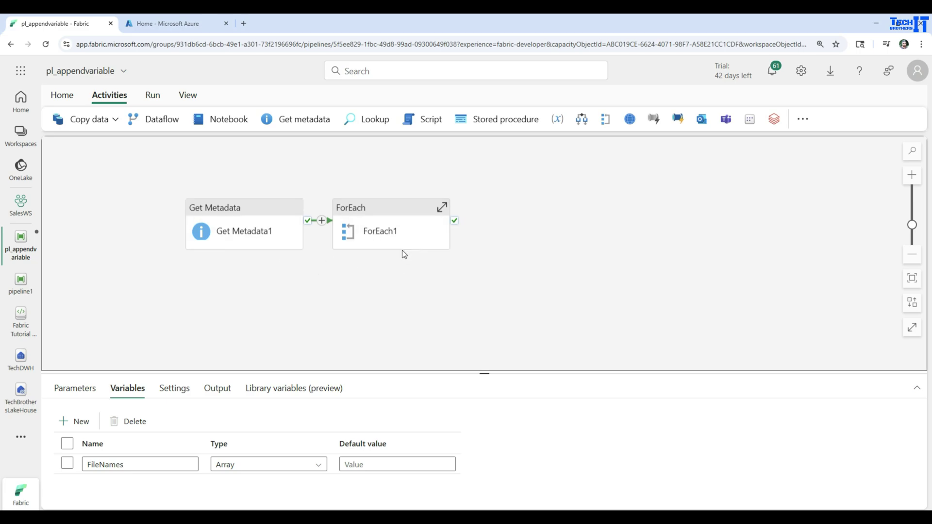
{"action": "left_click", "coordinate": [397, 235]}
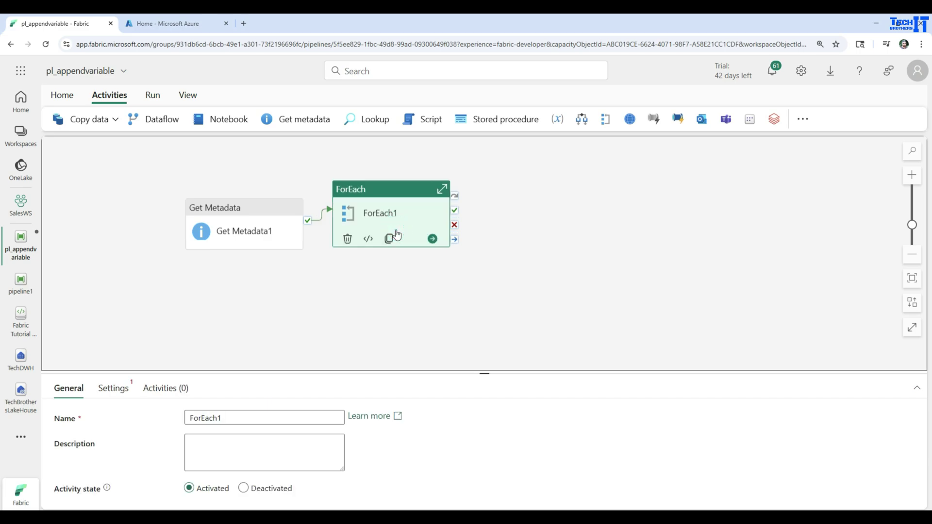
{"action": "left_click_drag", "start_coordinate": [152, 373], "coordinate": [148, 301]}
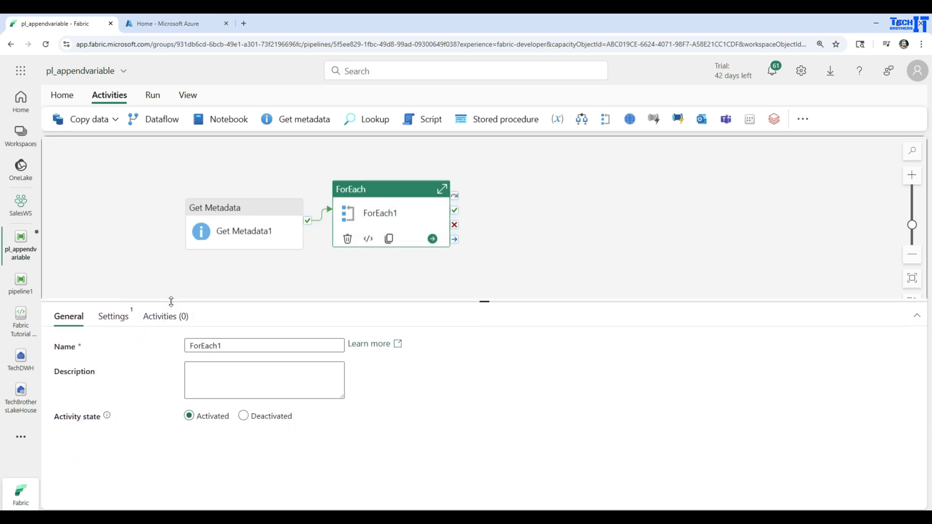
{"action": "left_click", "coordinate": [116, 317]}
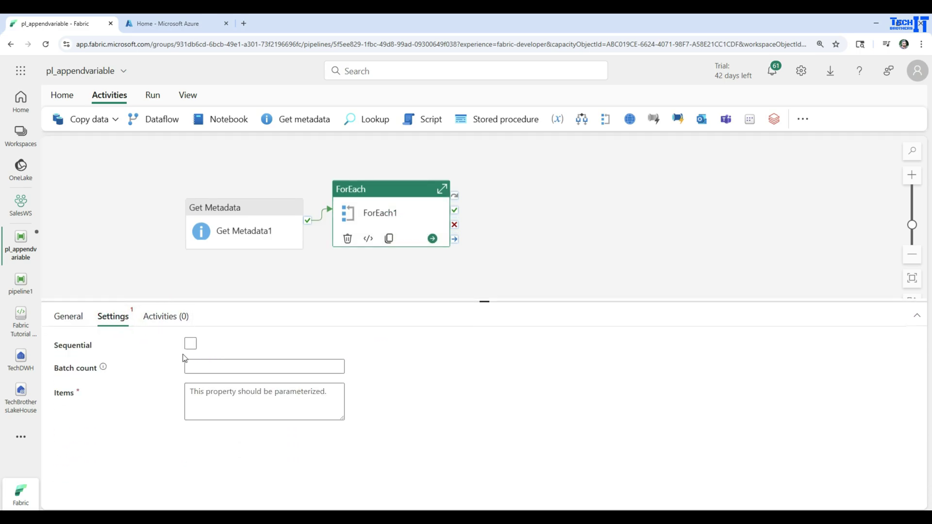
{"action": "left_click", "coordinate": [190, 344]}
{"action": "left_click", "coordinate": [233, 371]}
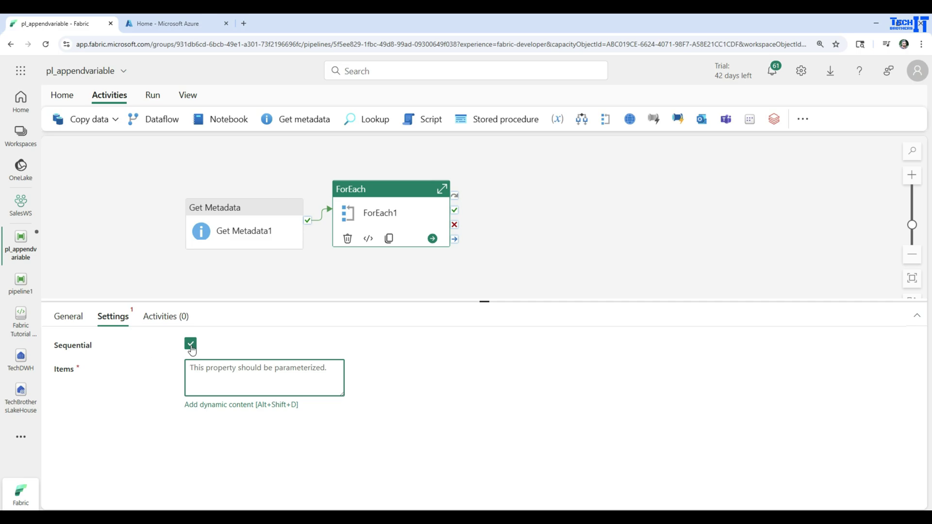
{"action": "left_click", "coordinate": [215, 406]}
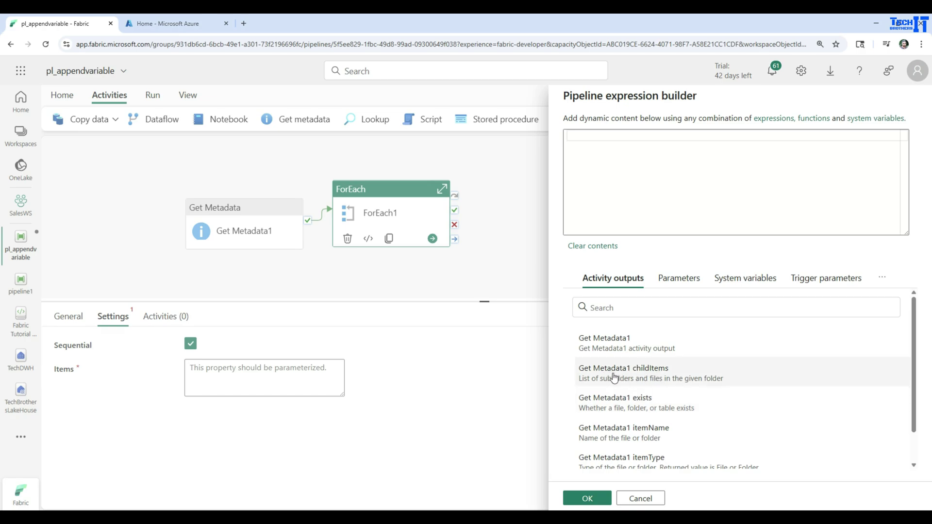
{"action": "left_click", "coordinate": [655, 378]}
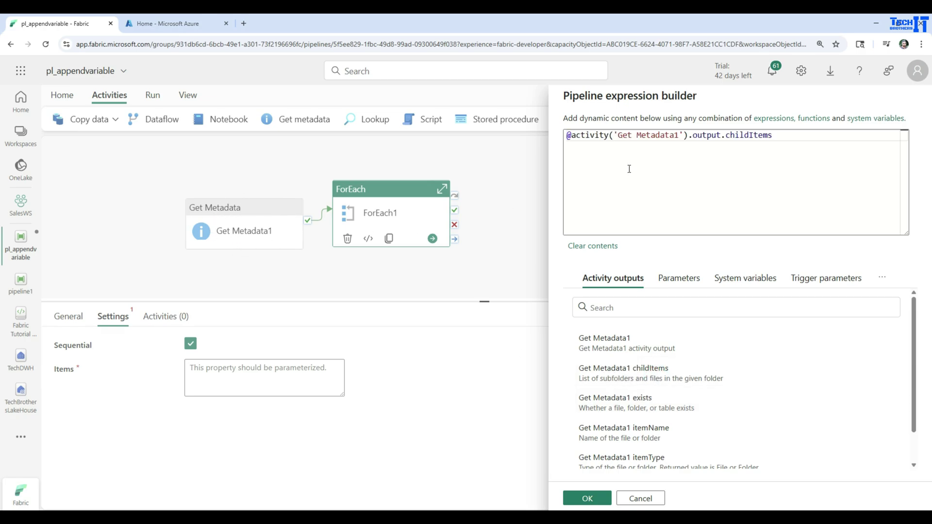
{"action": "left_click", "coordinate": [588, 498]}
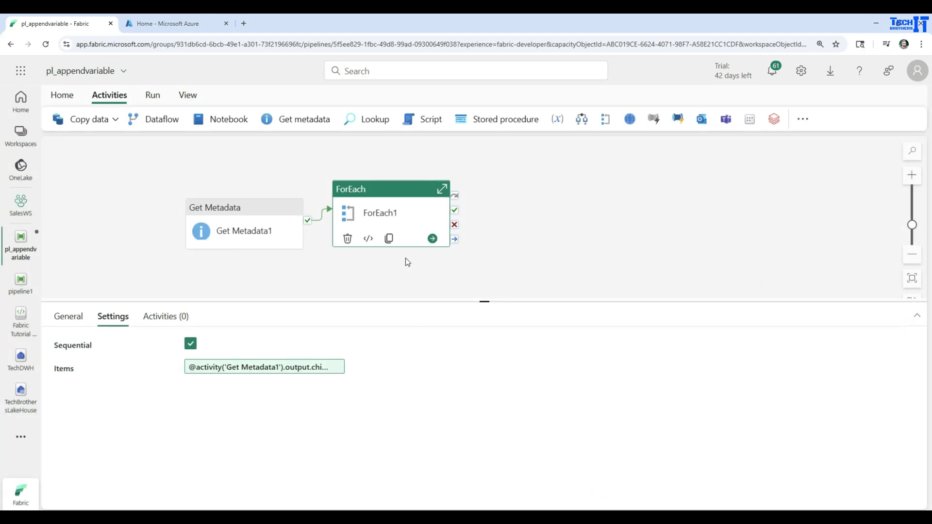
Step: Add an Append variable activity inside the ForEach loop and select FileNames as its variable
{"action": "double_click", "coordinate": [372, 189]}
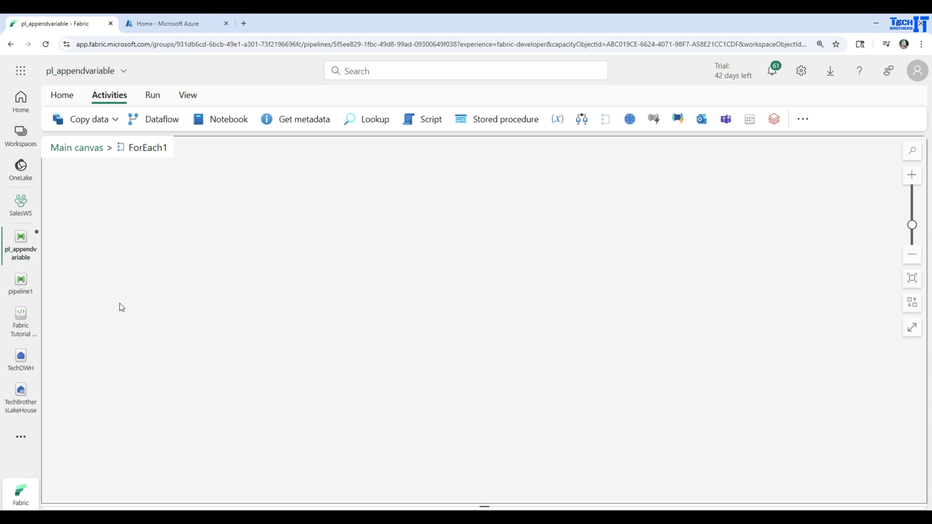
{"action": "left_click", "coordinate": [803, 120]}
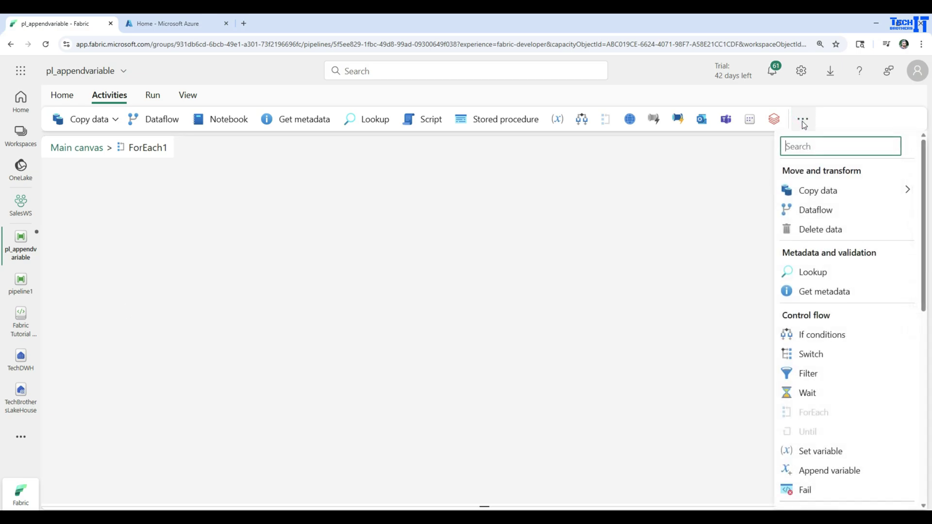
{"action": "left_click", "coordinate": [827, 471]}
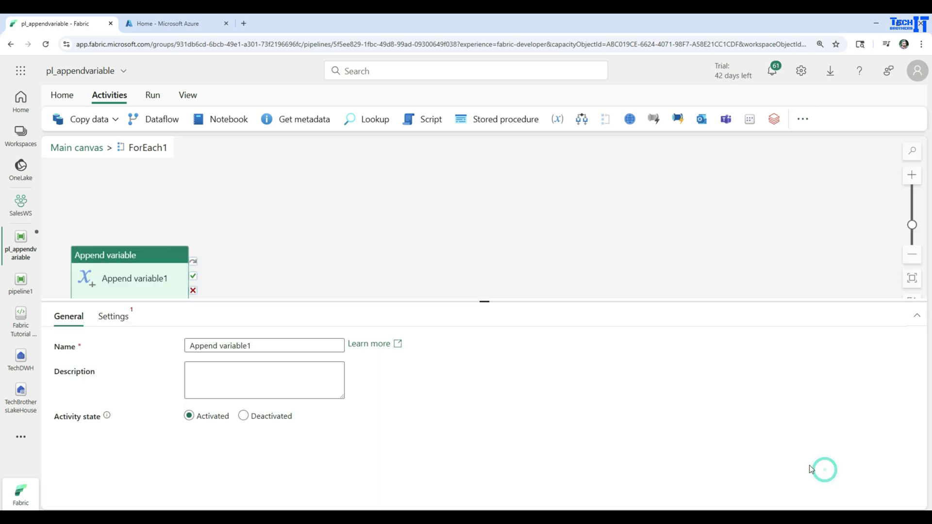
{"action": "left_click_drag", "start_coordinate": [141, 258], "coordinate": [282, 196]}
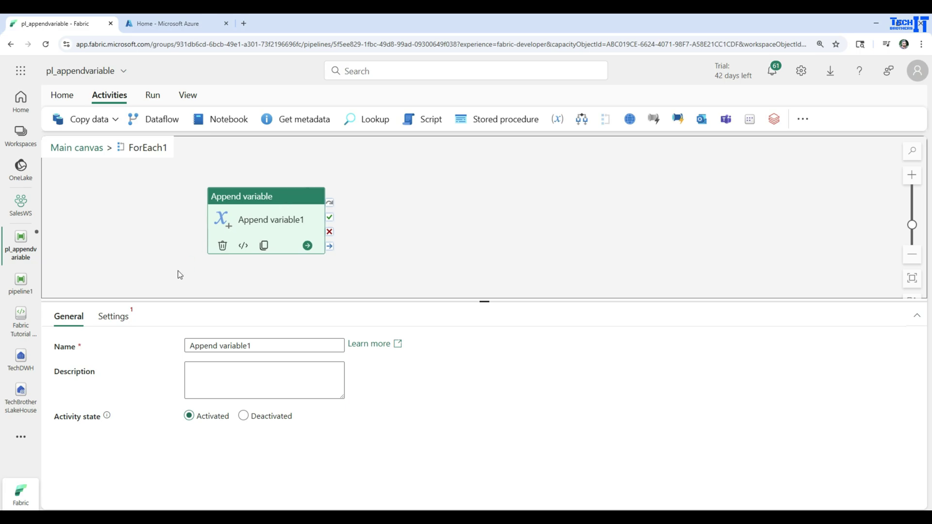
{"action": "left_click", "coordinate": [113, 316]}
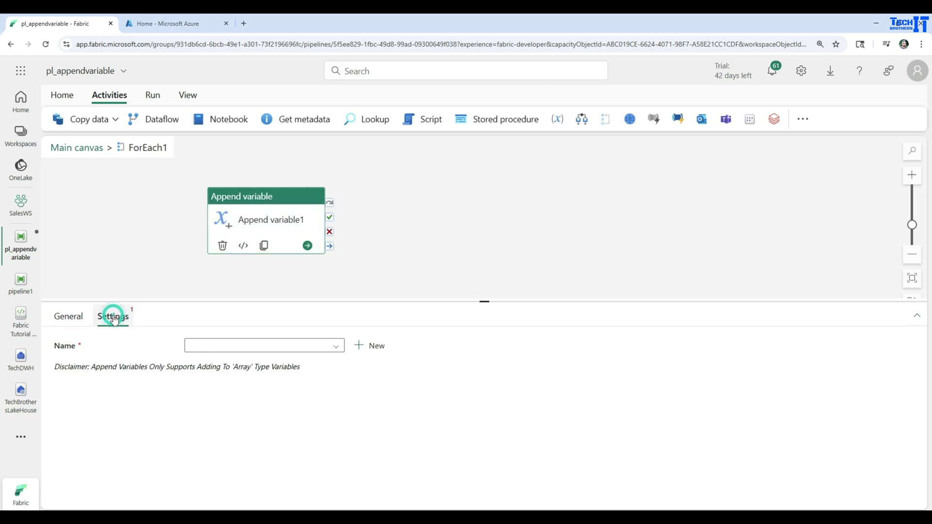
{"action": "left_click", "coordinate": [252, 346]}
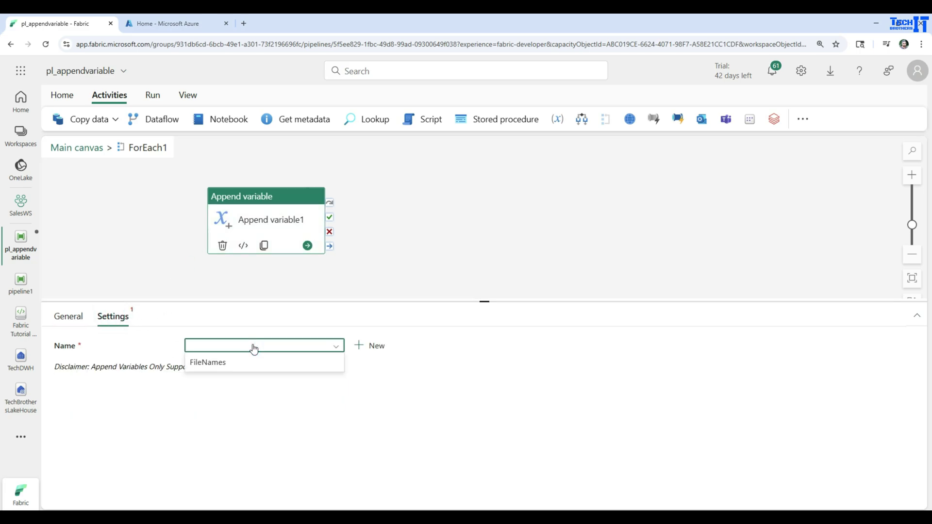
{"action": "left_click", "coordinate": [210, 368]}
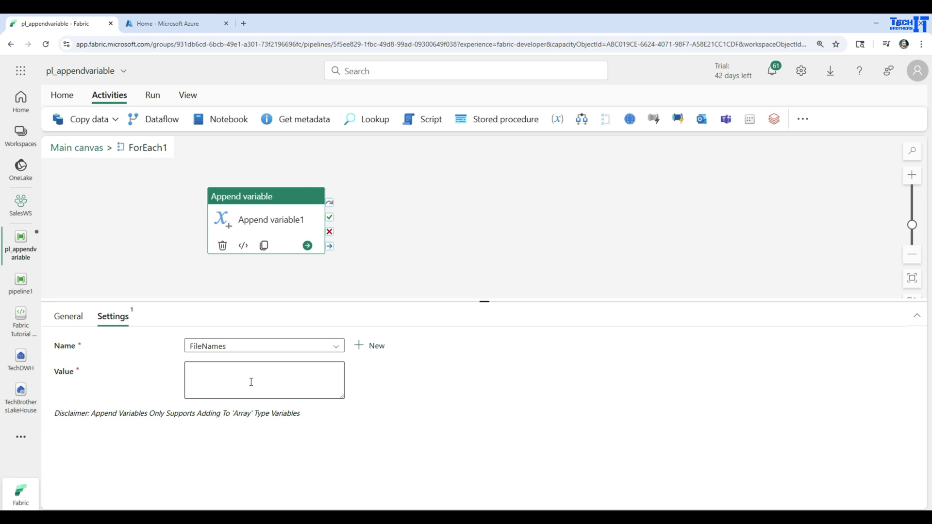
{"action": "left_click", "coordinate": [225, 390]}
{"action": "left_click", "coordinate": [225, 408]}
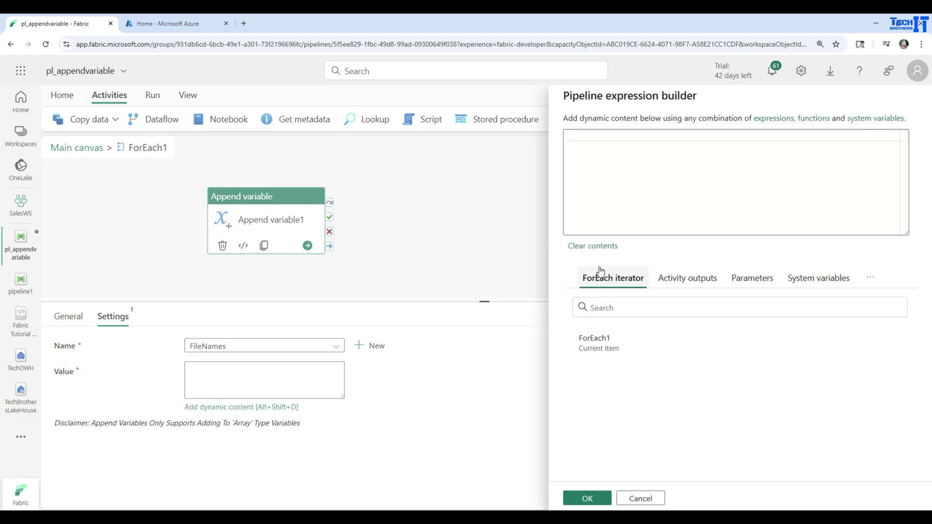
{"action": "left_click", "coordinate": [589, 344]}
{"action": "left_click", "coordinate": [627, 142]}
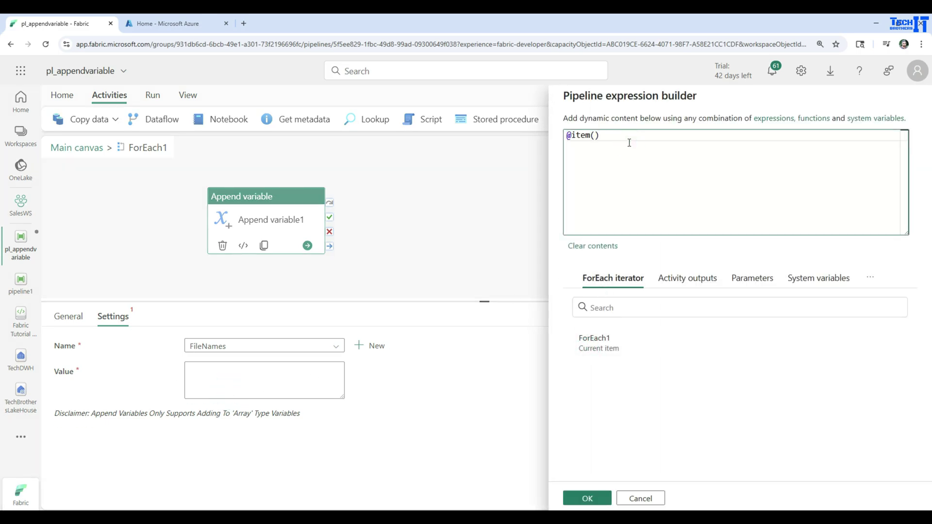
{"action": "type", "text": ".name"}
{"action": "double_click", "coordinate": [606, 134]}
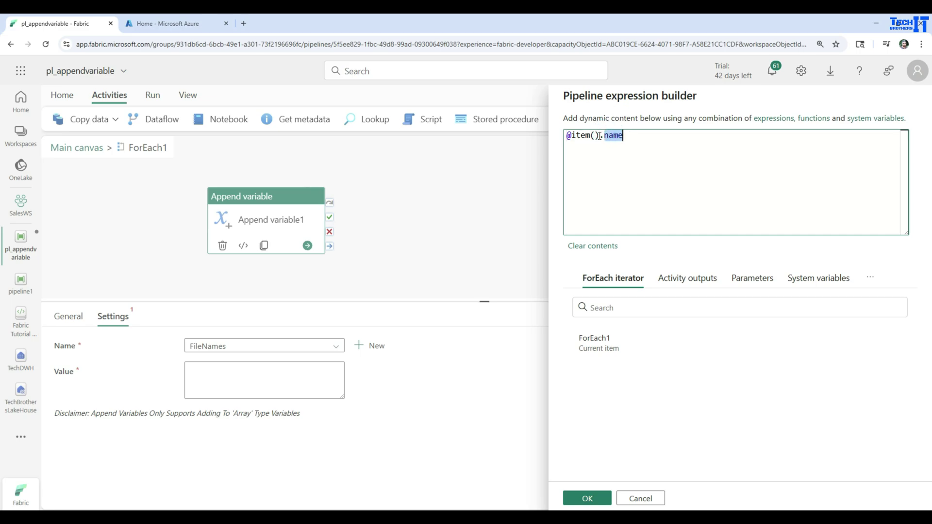
{"action": "left_click_drag", "start_coordinate": [599, 136], "coordinate": [568, 137]}
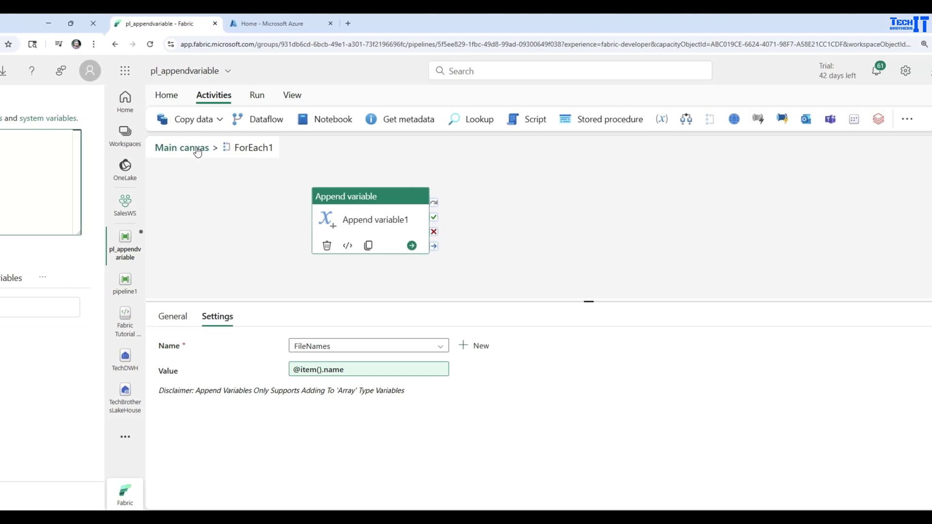
Step: Return to the main canvas, add a Set variable activity and place it to the right of the ForEach activity
{"action": "left_click", "coordinate": [93, 148]}
{"action": "left_click", "coordinate": [416, 231]}
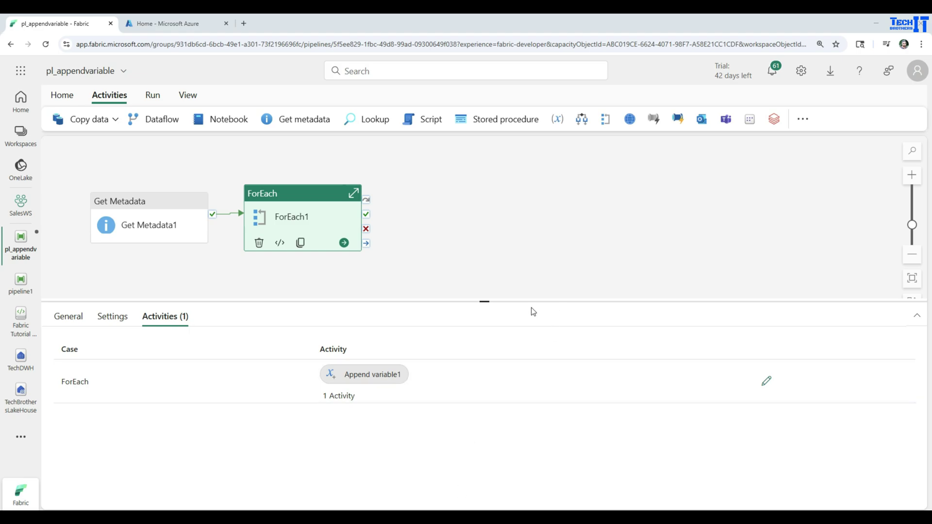
{"action": "left_click", "coordinate": [141, 270]}
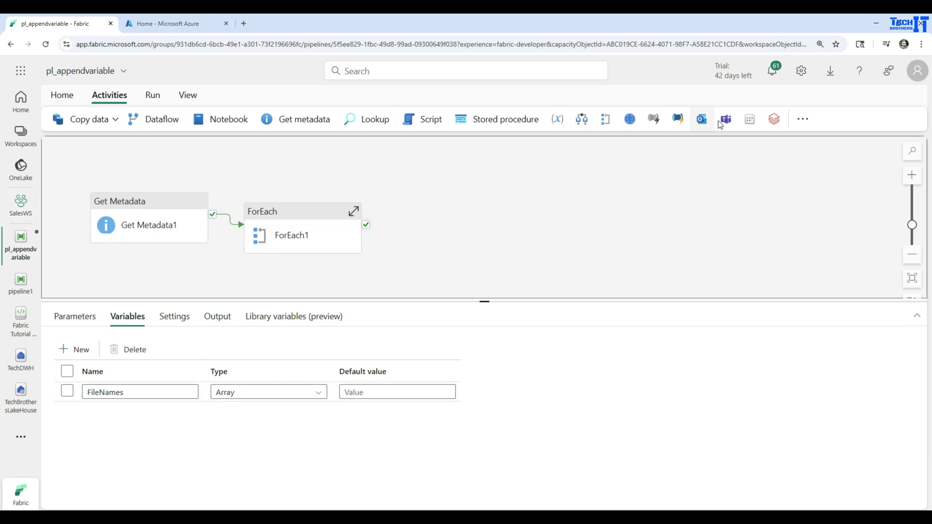
{"action": "left_click", "coordinate": [802, 120]}
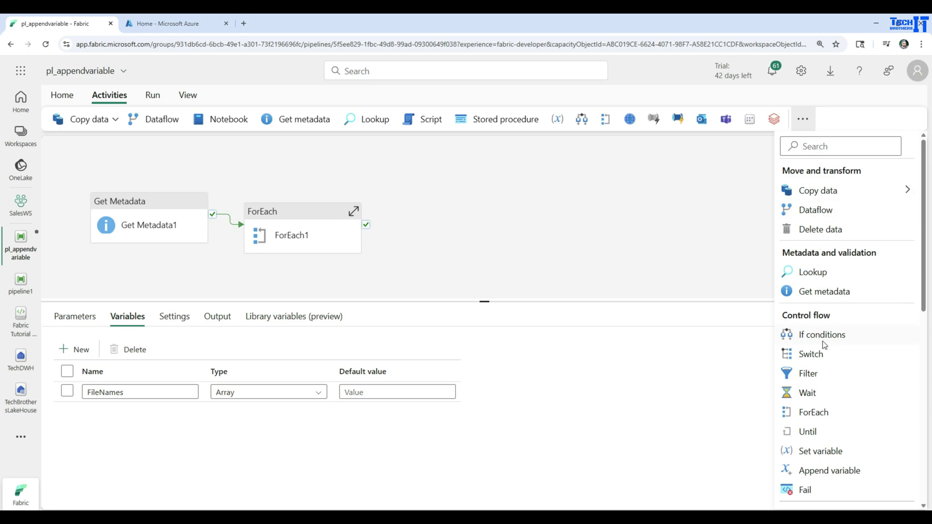
{"action": "left_click", "coordinate": [820, 451]}
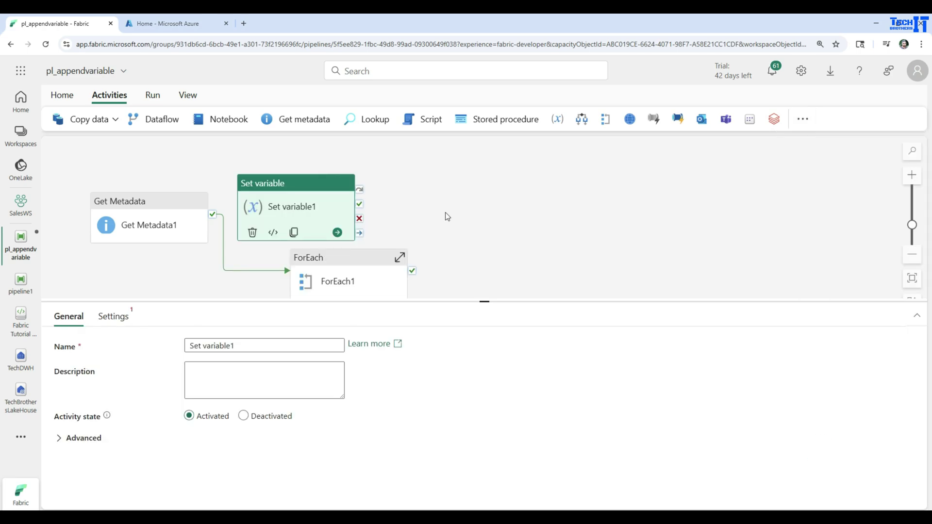
{"action": "left_click", "coordinate": [445, 212]}
{"action": "left_click_drag", "start_coordinate": [297, 193], "coordinate": [543, 248]}
Step: Add a pipeline variable named FileNameString of type String
{"action": "left_click", "coordinate": [292, 224]}
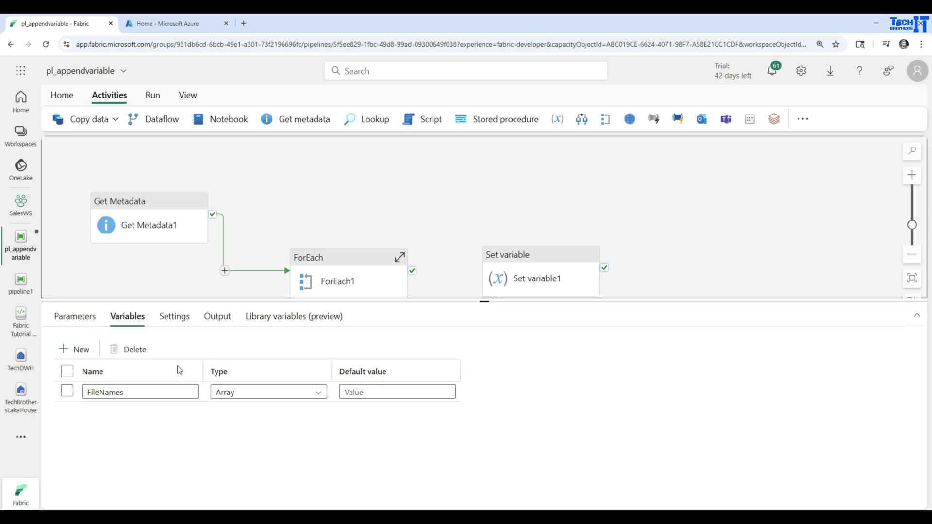
{"action": "left_click", "coordinate": [70, 350]}
{"action": "left_click", "coordinate": [138, 412]}
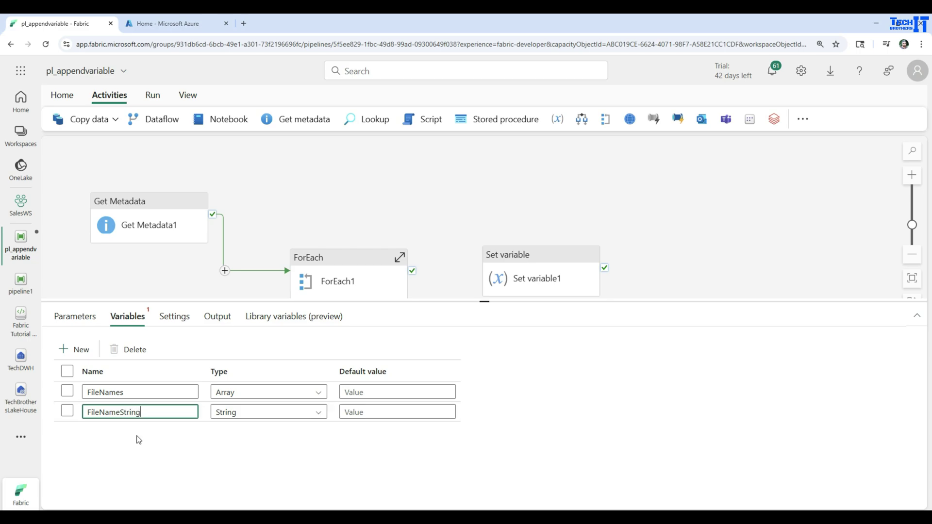
{"action": "left_click", "coordinate": [240, 468]}
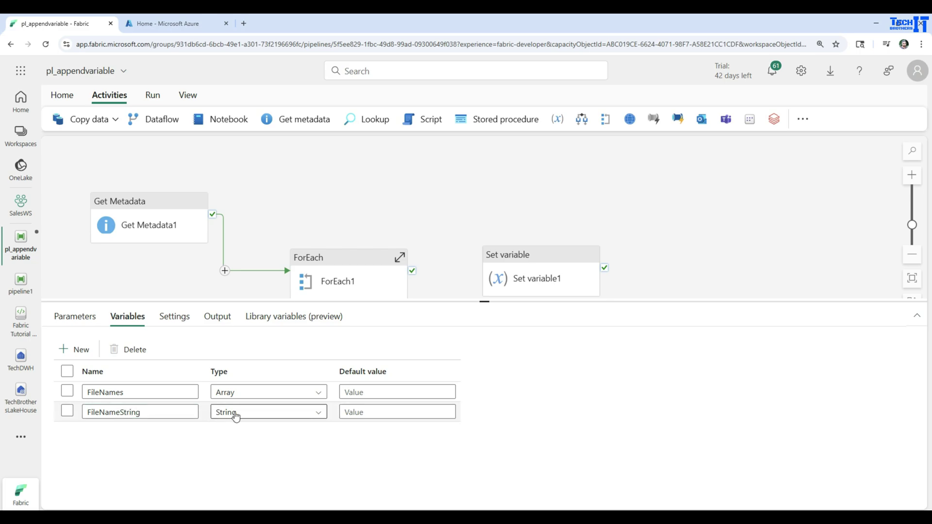
Step: Line up the ForEach activity with Get Metadata1 and connect its On success output to the Set variable activity
{"action": "left_click_drag", "start_coordinate": [346, 259], "coordinate": [352, 199]}
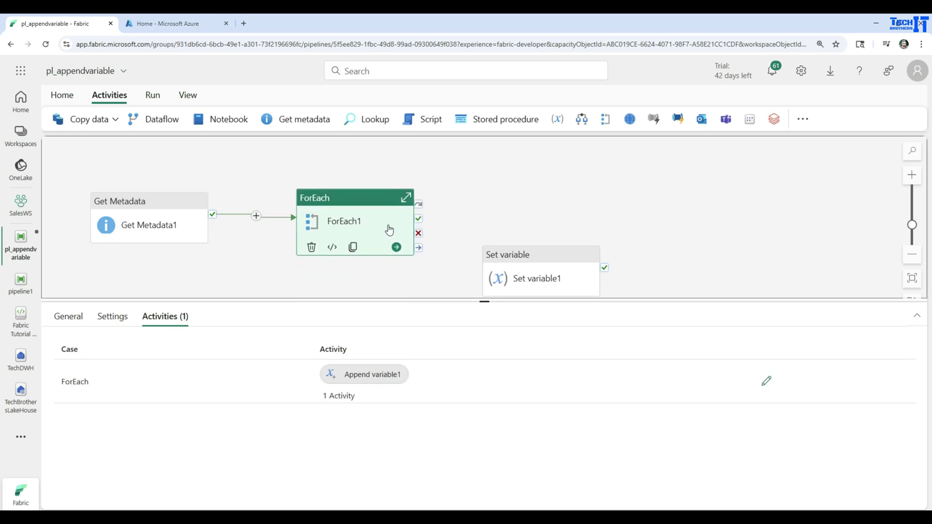
{"action": "left_click_drag", "start_coordinate": [419, 218], "coordinate": [522, 227]}
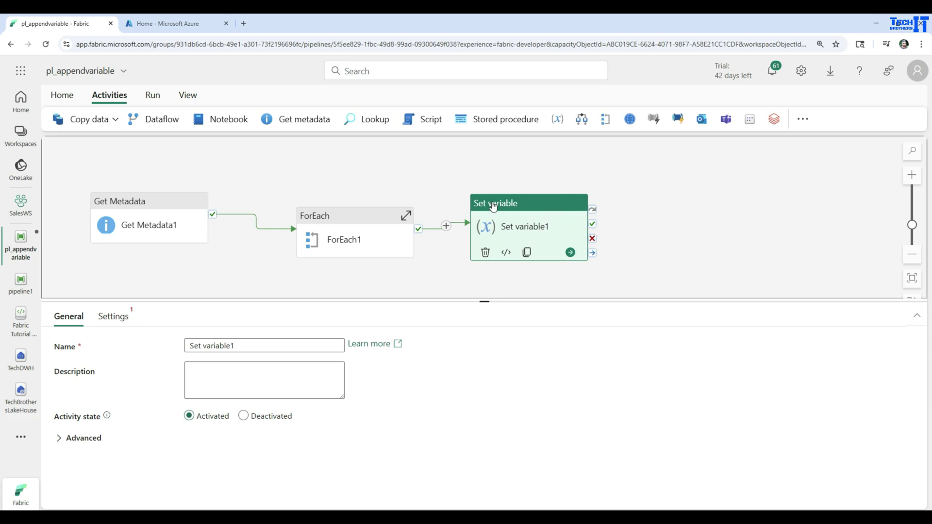
Step: Choose the pipeline variable FileNameString as the target of the Set variable activity
{"action": "left_click", "coordinate": [113, 316]}
{"action": "left_click", "coordinate": [246, 370]}
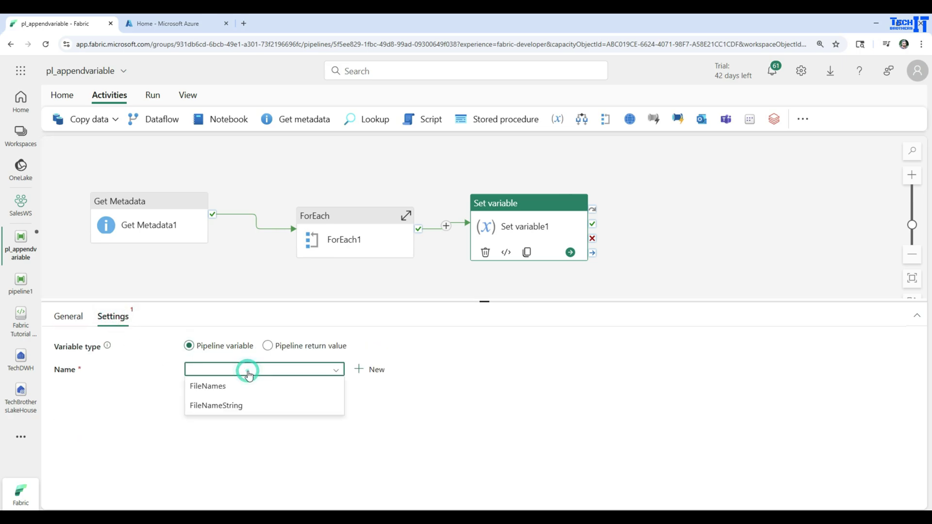
{"action": "left_click", "coordinate": [219, 408]}
{"action": "left_click", "coordinate": [246, 405]}
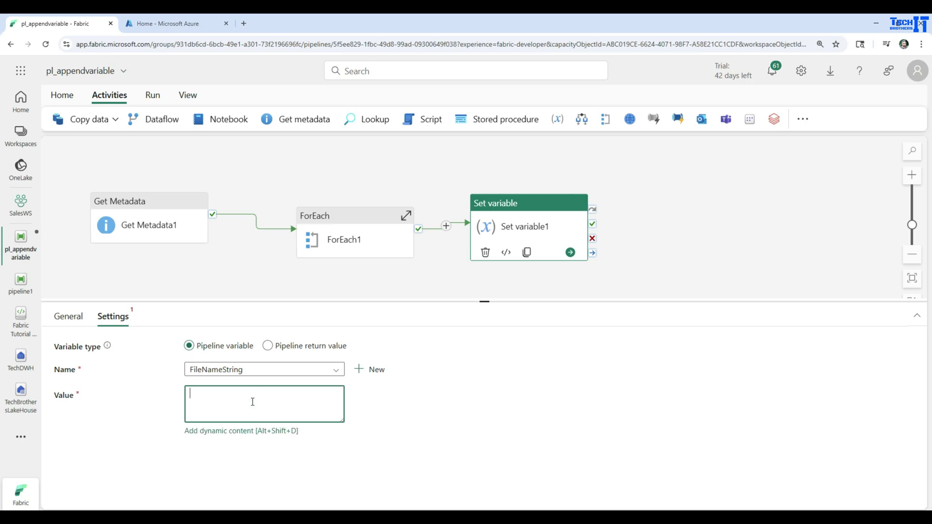
{"action": "left_click", "coordinate": [240, 431]}
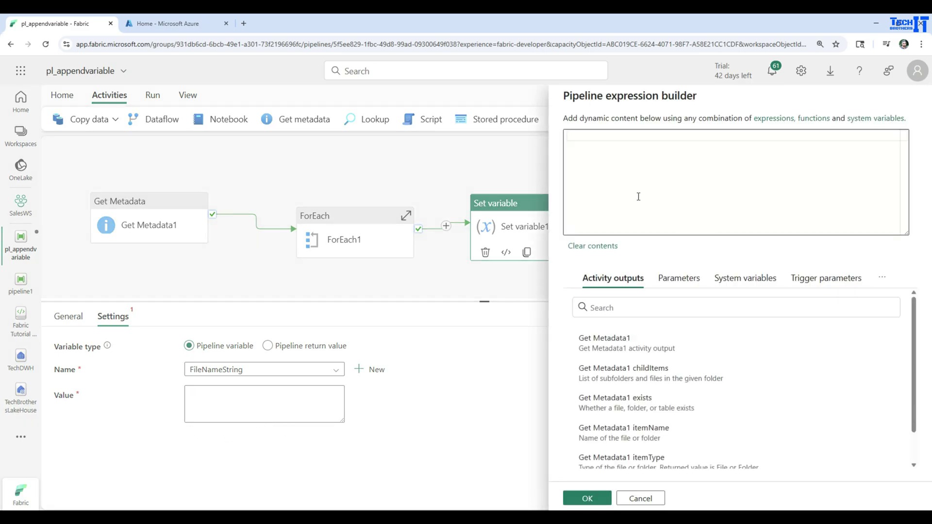
{"action": "left_click", "coordinate": [638, 177]}
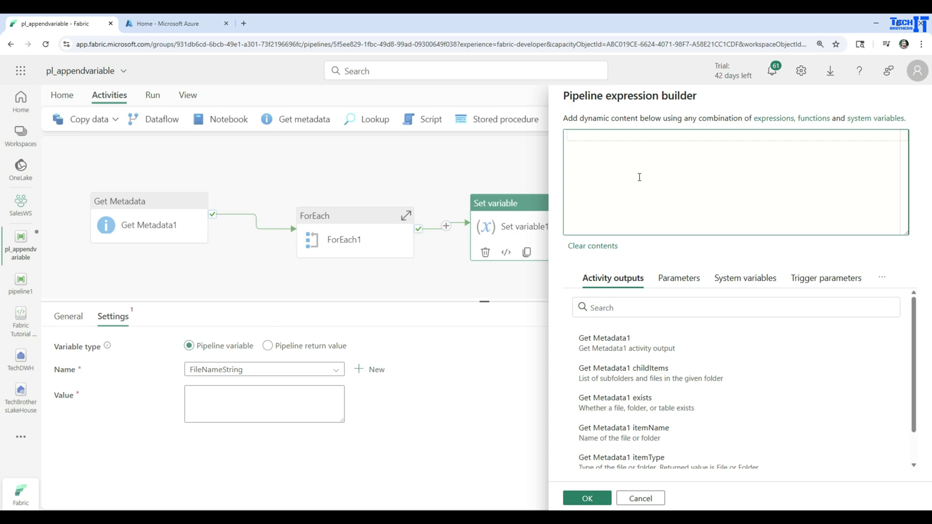
{"action": "type", "text": "@join(variables('FileNames'), ', ')"}
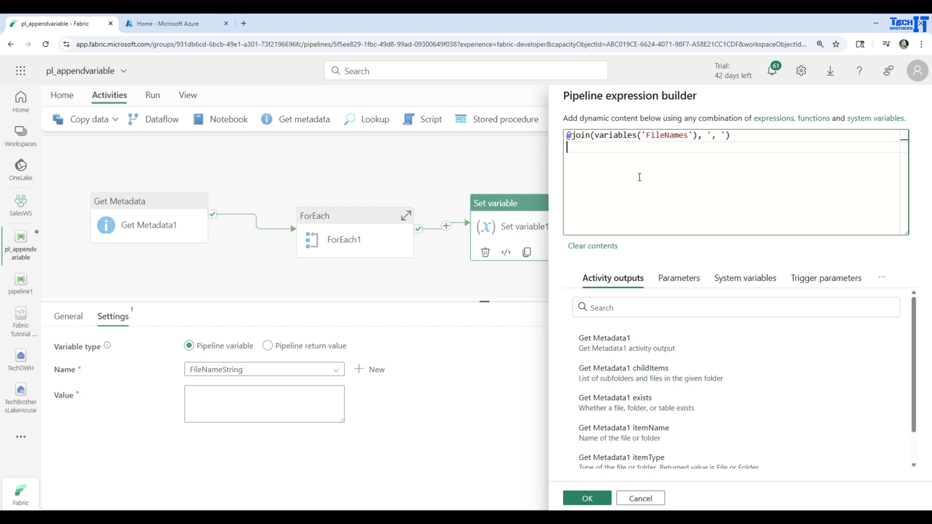
{"action": "left_click", "coordinate": [662, 136]}
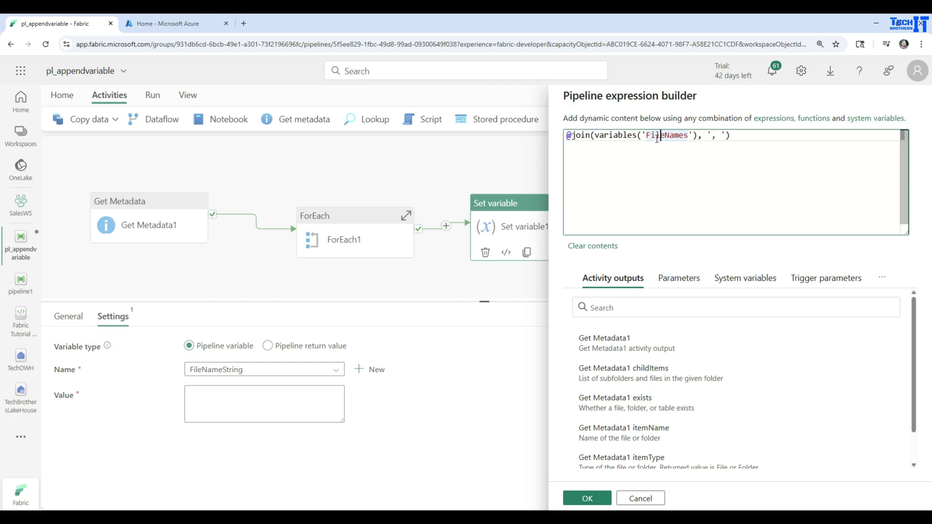
{"action": "double_click", "coordinate": [713, 136]}
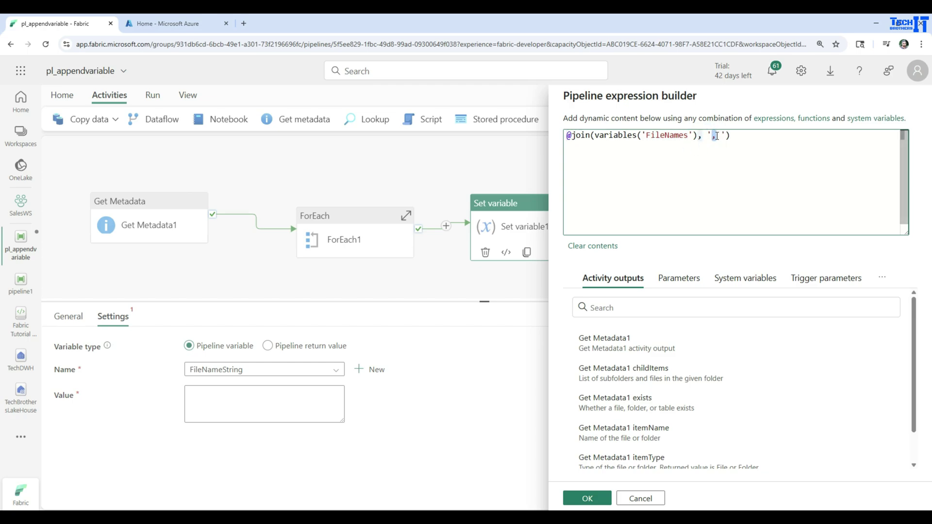
{"action": "left_click", "coordinate": [717, 136]}
{"action": "left_click", "coordinate": [588, 498]}
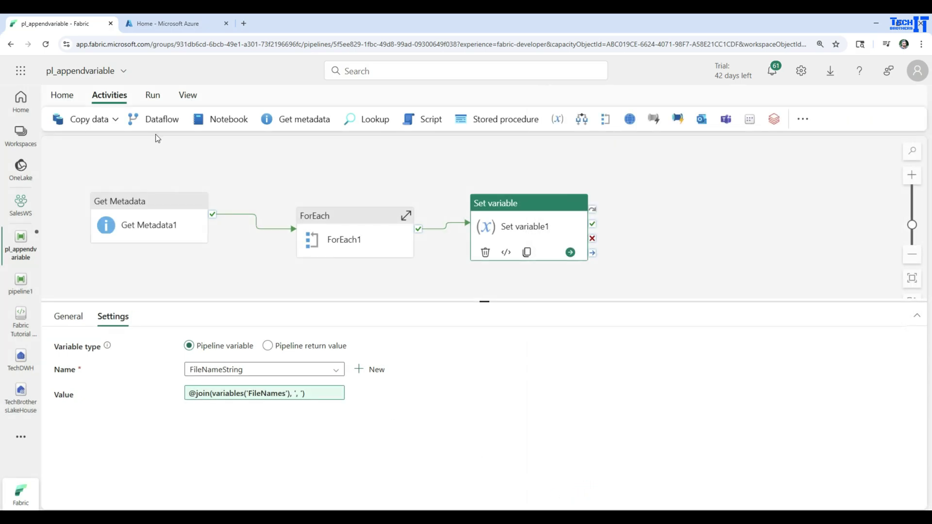
Step: Compare the array variable's name in the pipeline variables with the one used in the Set variable expression
{"action": "left_click", "coordinate": [144, 278]}
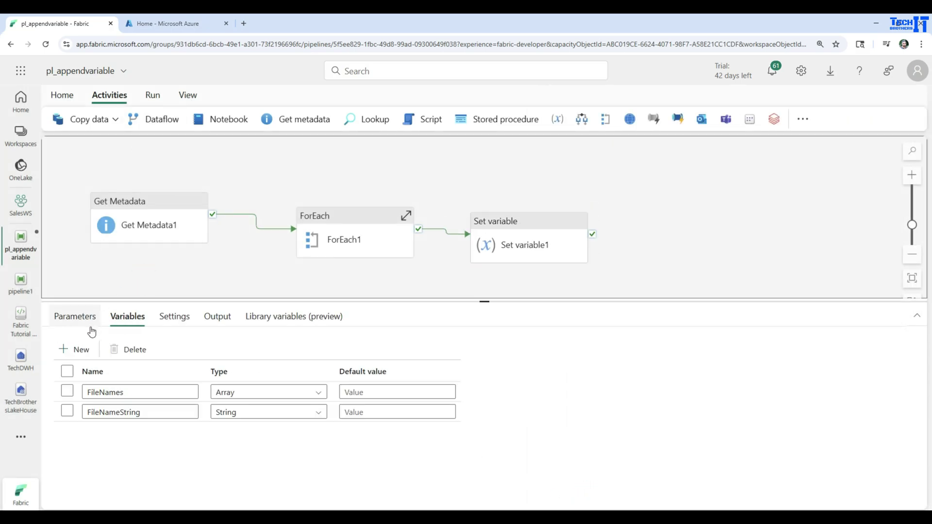
{"action": "left_click_drag", "start_coordinate": [125, 395], "coordinate": [88, 392]}
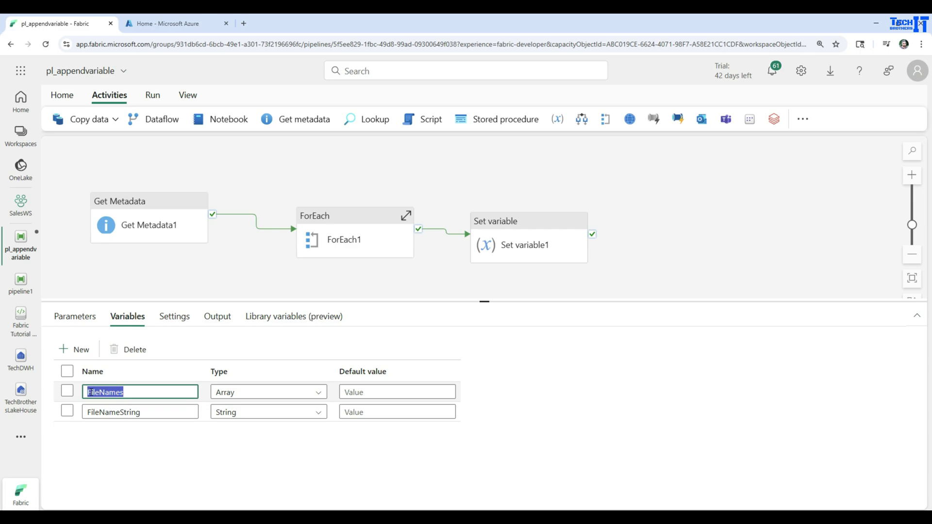
{"action": "right_click", "coordinate": [92, 394]}
{"action": "left_click", "coordinate": [145, 207]}
{"action": "left_click", "coordinate": [539, 250]}
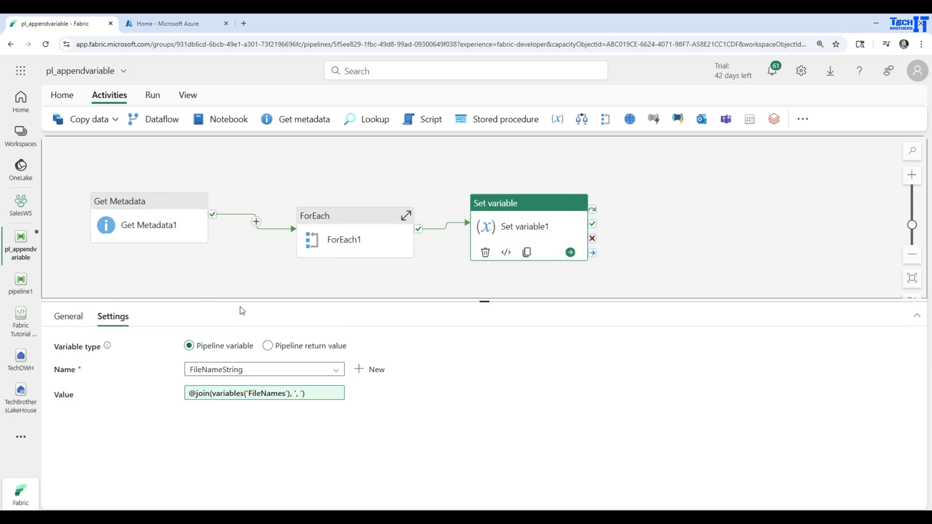
Step: Save and run the pipeline, then enlarge the run results and sort them by run start in ascending order
{"action": "left_click", "coordinate": [260, 273]}
{"action": "left_click", "coordinate": [153, 96]}
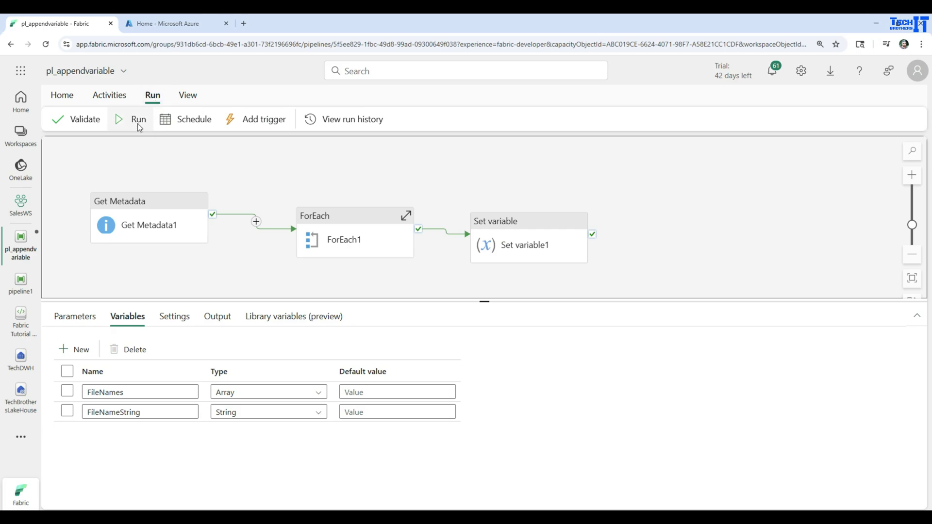
{"action": "left_click", "coordinate": [138, 124]}
{"action": "left_click", "coordinate": [487, 333]}
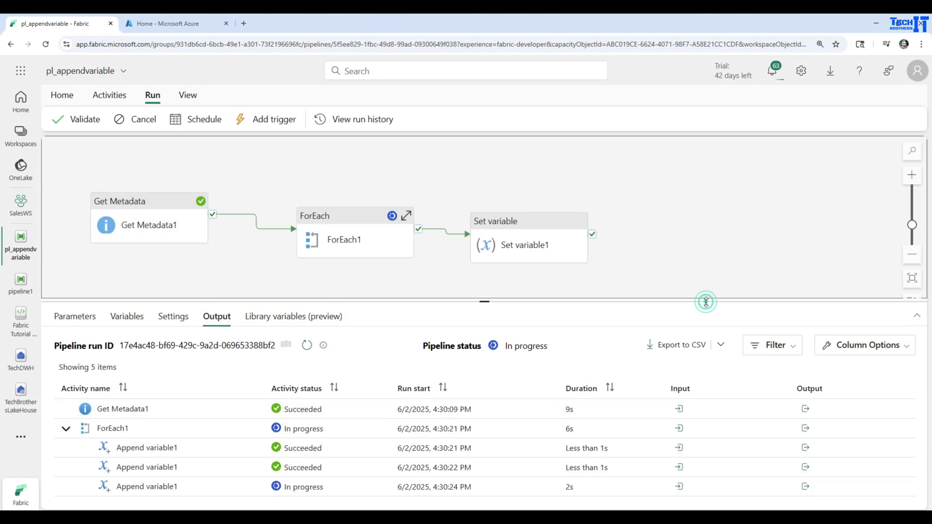
{"action": "left_click_drag", "start_coordinate": [704, 301], "coordinate": [700, 232]}
{"action": "left_click", "coordinate": [412, 322]}
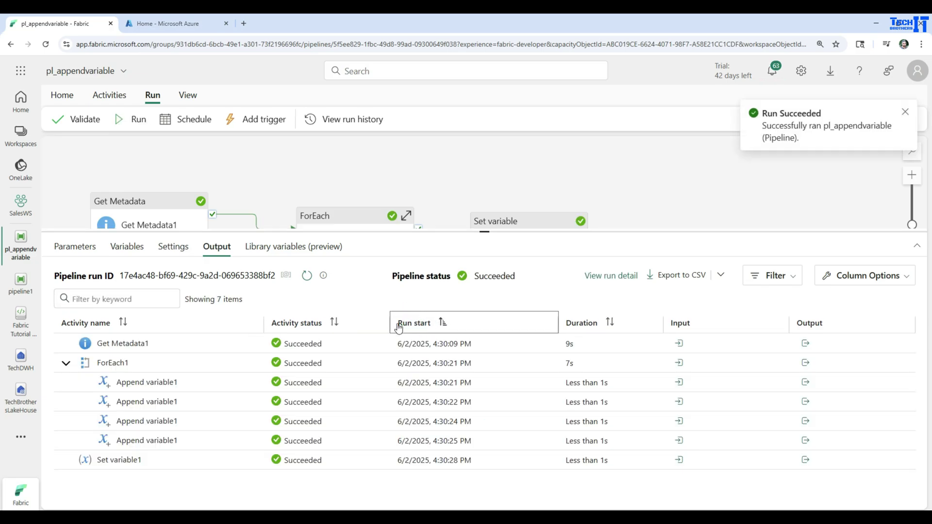
Step: Examine the childItems file names and types in the Get Metadata1 run output
{"action": "left_click", "coordinate": [806, 343]}
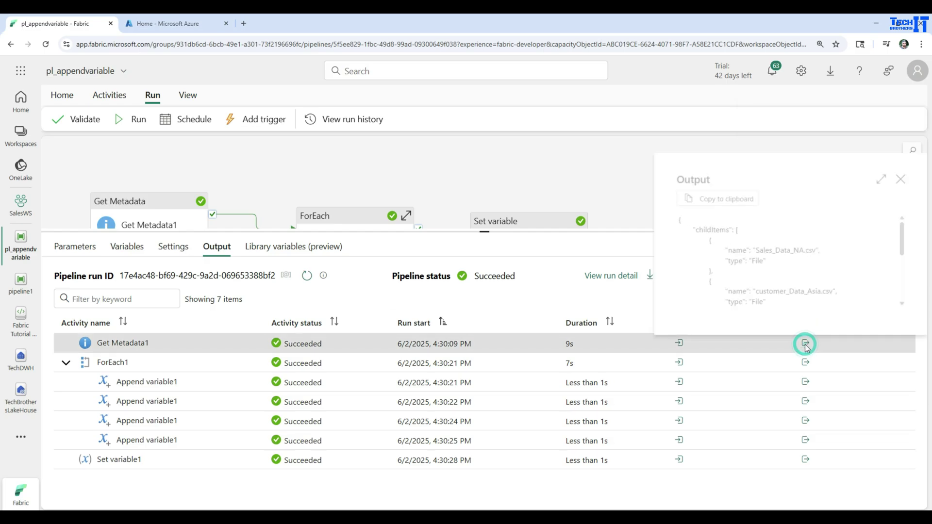
{"action": "left_click_drag", "start_coordinate": [719, 251], "coordinate": [821, 250]}
{"action": "left_click_drag", "start_coordinate": [785, 263], "coordinate": [729, 262]}
{"action": "scroll", "coordinate": [767, 265], "scroll_direction": "down", "scroll_amount": 5}
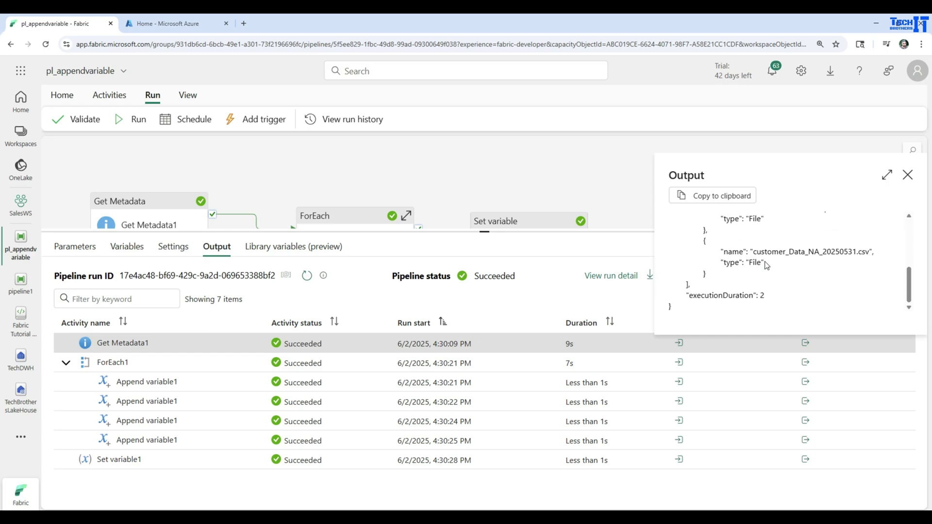
{"action": "left_click", "coordinate": [908, 174]}
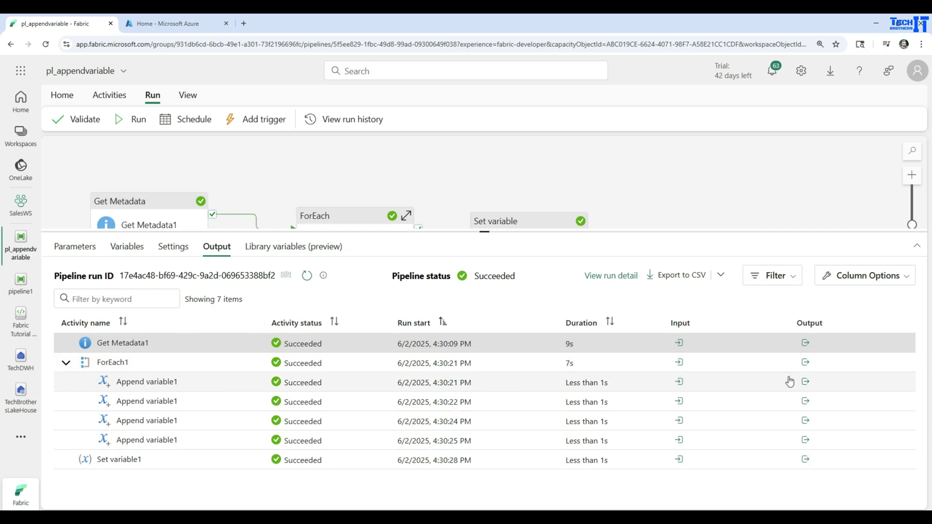
Step: Inspect the variable name and file name passed as input to the first, third and fourth Append variable1 runs
{"action": "left_click", "coordinate": [680, 381]}
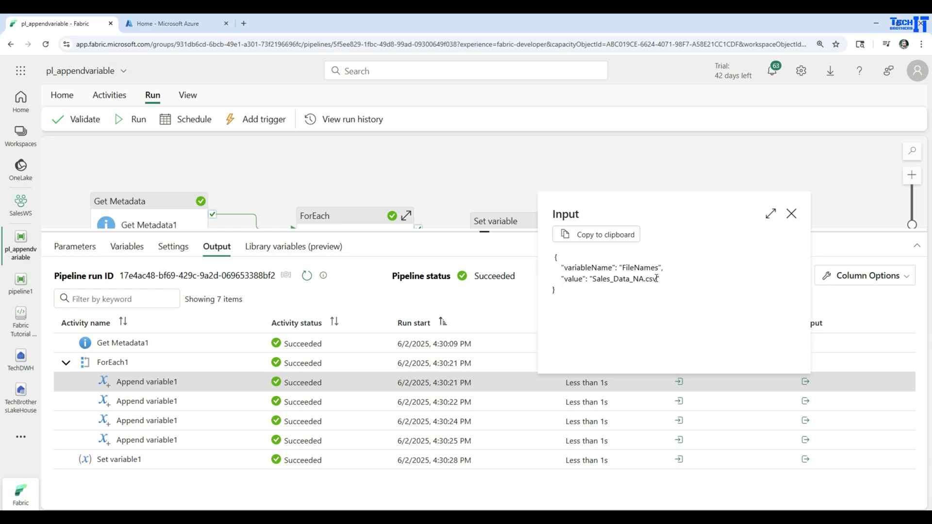
{"action": "mouse_move", "coordinate": [656, 278]}
{"action": "left_mouse_down"}
{"action": "mouse_move", "coordinate": [599, 280]}
{"action": "mouse_move", "coordinate": [656, 269]}
{"action": "left_mouse_up"}
{"action": "left_click", "coordinate": [791, 213]}
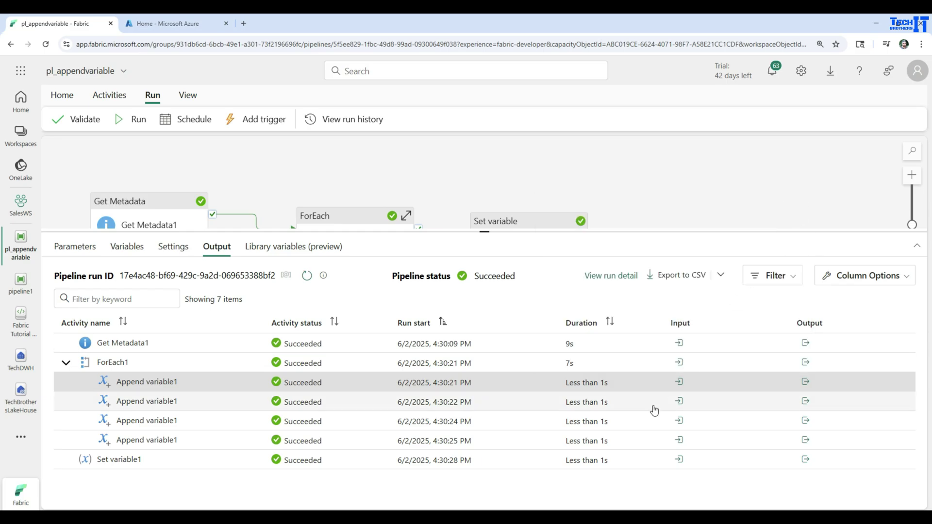
{"action": "left_click", "coordinate": [679, 420]}
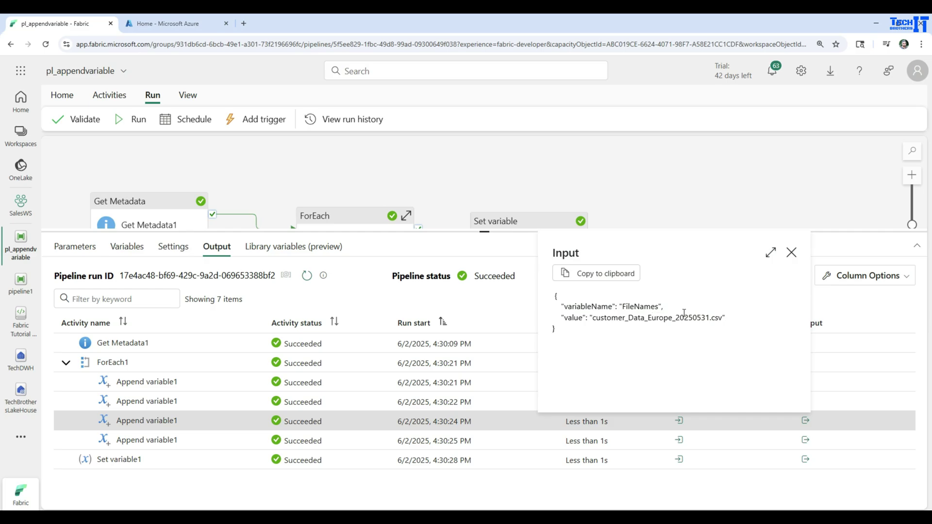
{"action": "left_click_drag", "start_coordinate": [728, 321], "coordinate": [588, 318]}
{"action": "double_click", "coordinate": [655, 307]}
{"action": "left_click", "coordinate": [791, 253]}
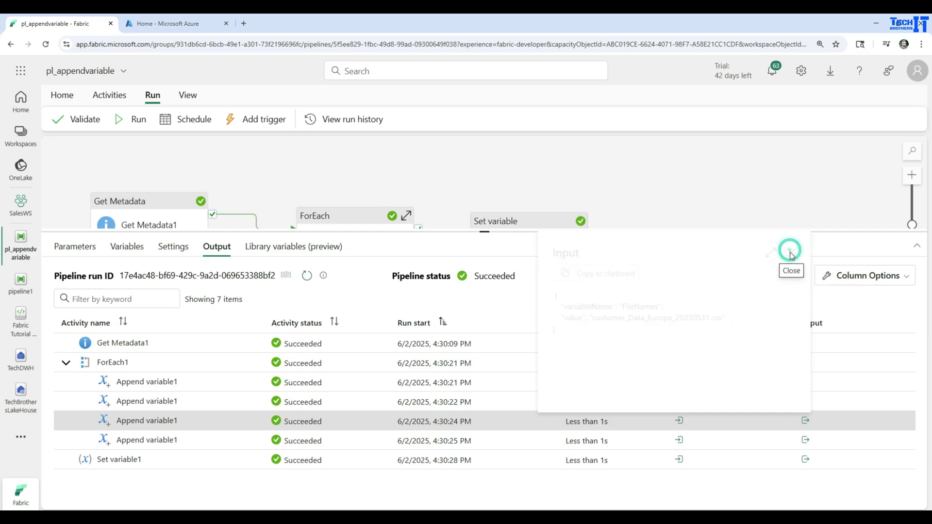
{"action": "left_click", "coordinate": [679, 440]}
{"action": "left_click_drag", "start_coordinate": [712, 337], "coordinate": [592, 338]}
{"action": "left_click", "coordinate": [790, 271]}
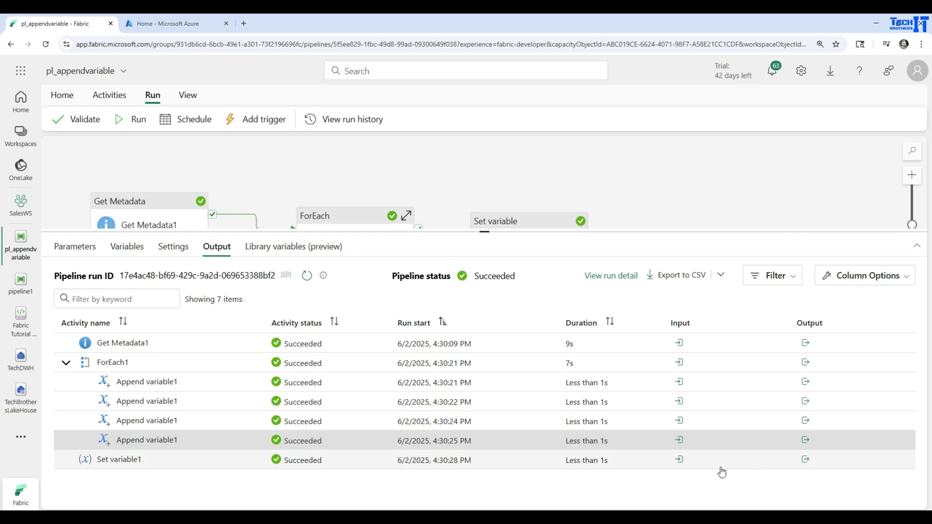
Step: Examine the input and output of the Set variable1 run for the joined FileNameString value
{"action": "left_click", "coordinate": [679, 460]}
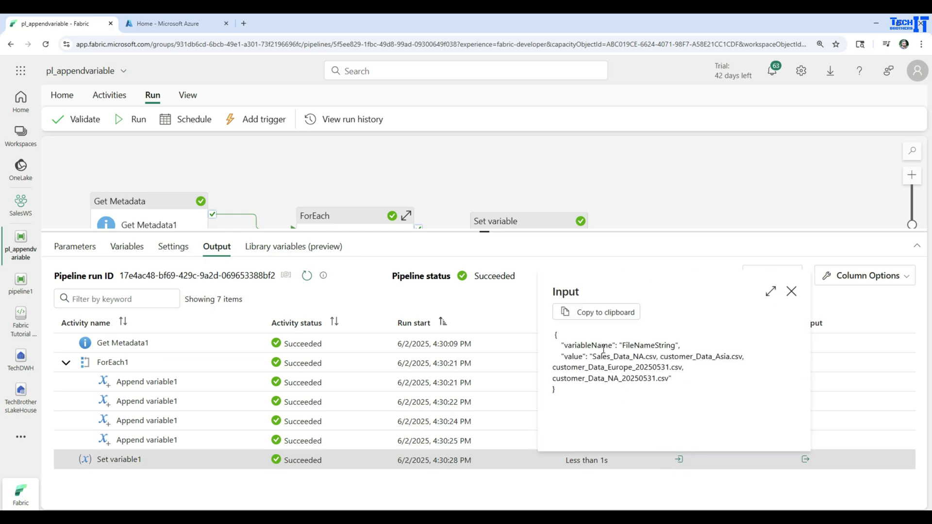
{"action": "left_click_drag", "start_coordinate": [624, 345], "coordinate": [684, 351]}
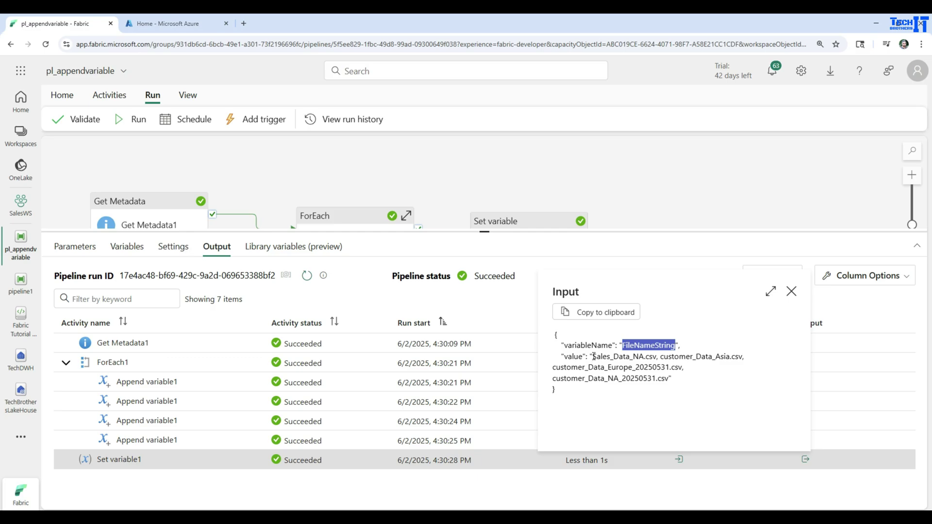
{"action": "left_click_drag", "start_coordinate": [593, 357], "coordinate": [548, 369]}
{"action": "left_click", "coordinate": [624, 358]}
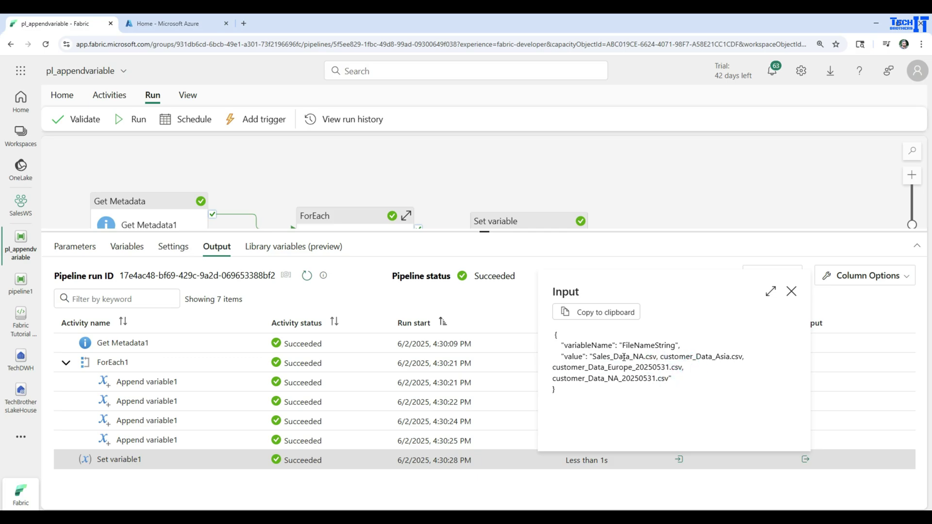
{"action": "left_click_drag", "start_coordinate": [593, 357], "coordinate": [669, 379]}
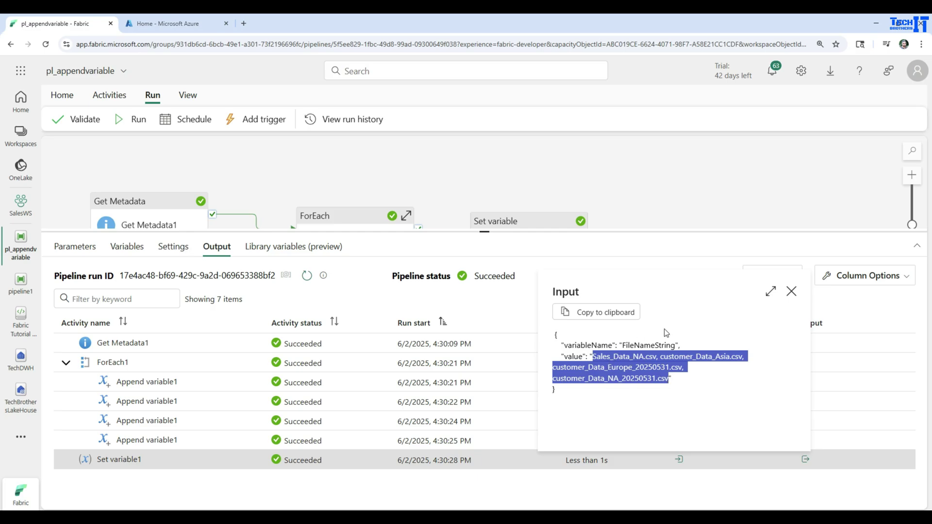
{"action": "left_click", "coordinate": [791, 292]}
{"action": "left_click", "coordinate": [805, 461]}
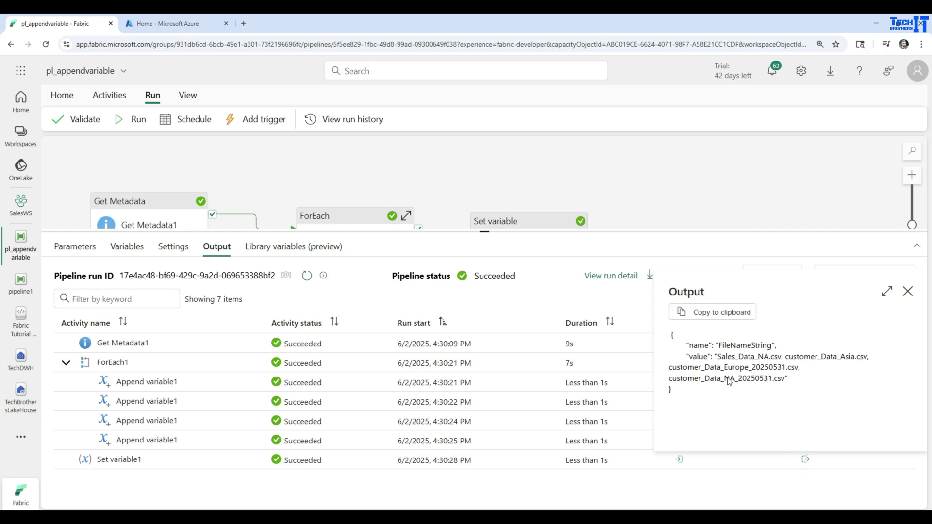
{"action": "left_click", "coordinate": [907, 292]}
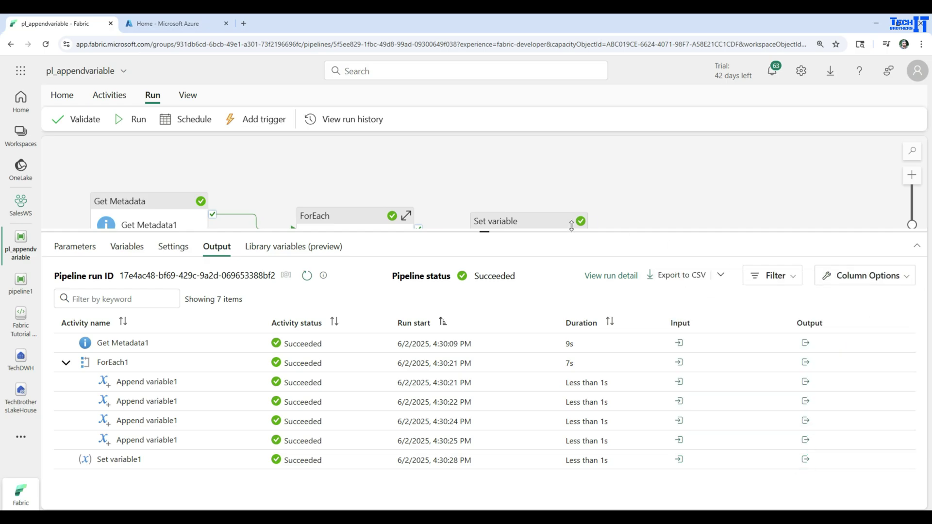
{"action": "left_click", "coordinate": [535, 221]}
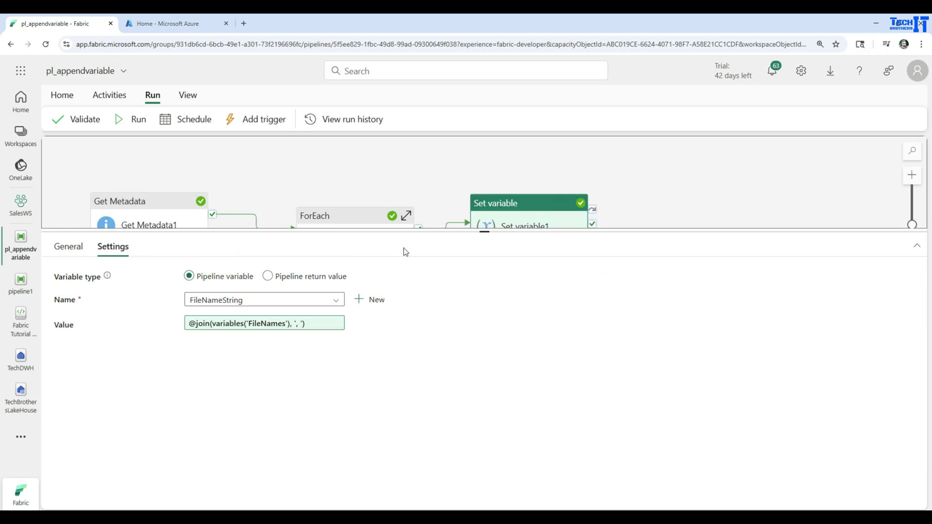
{"action": "left_click", "coordinate": [258, 324]}
{"action": "double_click", "coordinate": [713, 135]}
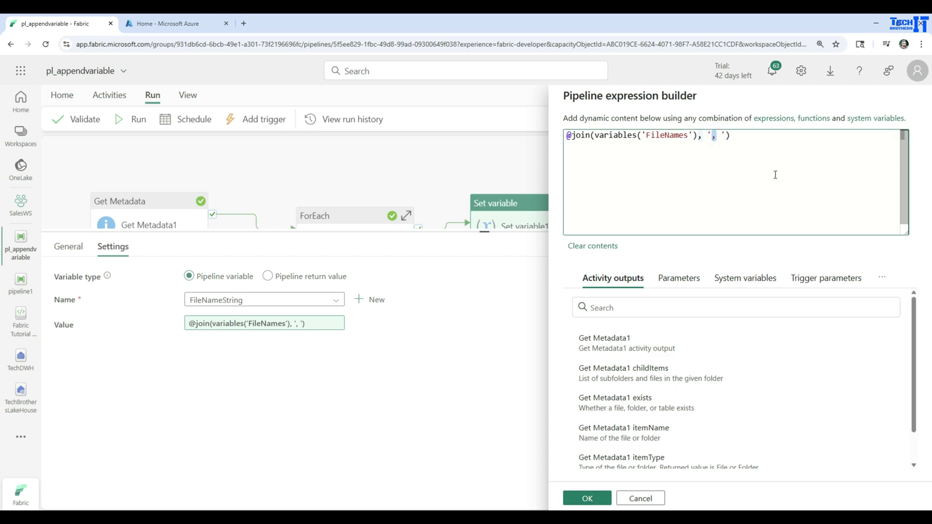
{"action": "type", "text": "|"}
{"action": "key", "text": "BackSpace"}
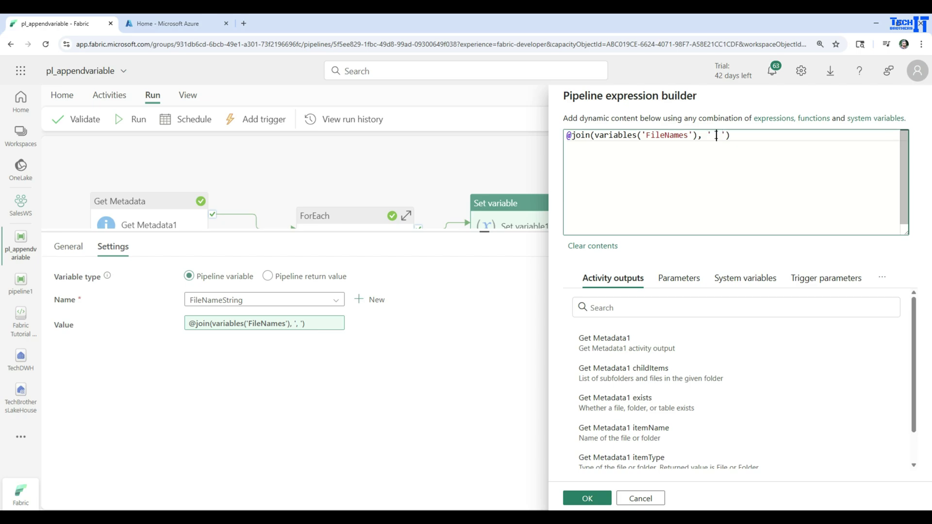
{"action": "left_click", "coordinate": [640, 497]}
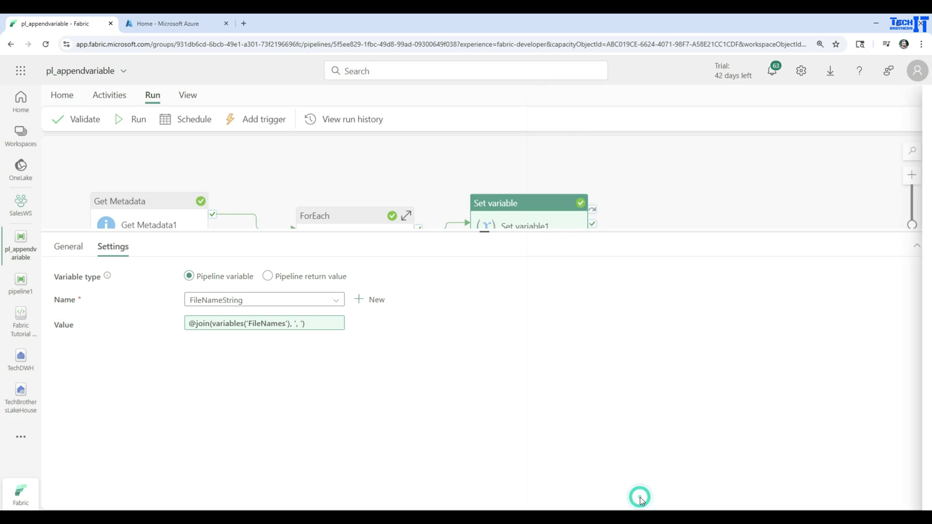
Step: Enlarge the canvas area and review the pipeline's variables and their types
{"action": "left_click_drag", "start_coordinate": [597, 231], "coordinate": [570, 330]}
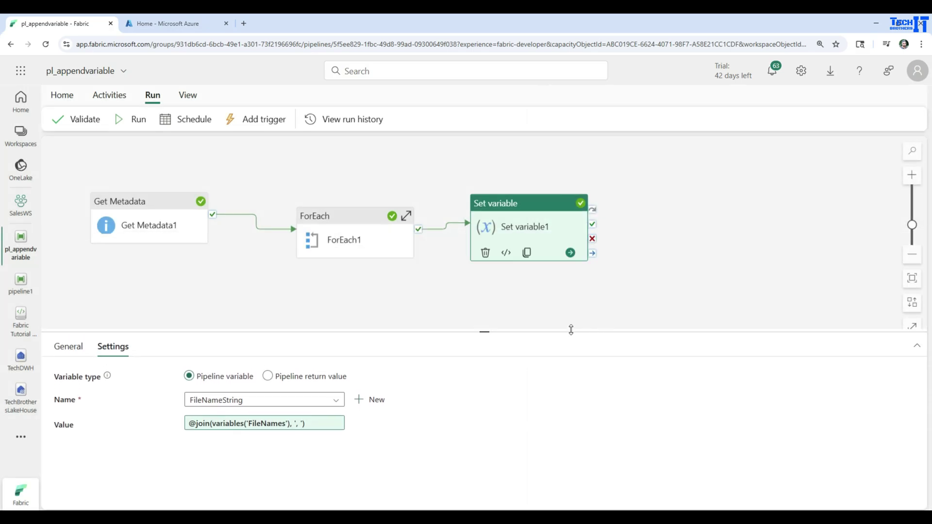
{"action": "left_click", "coordinate": [434, 304]}
{"action": "left_click", "coordinate": [127, 347]}
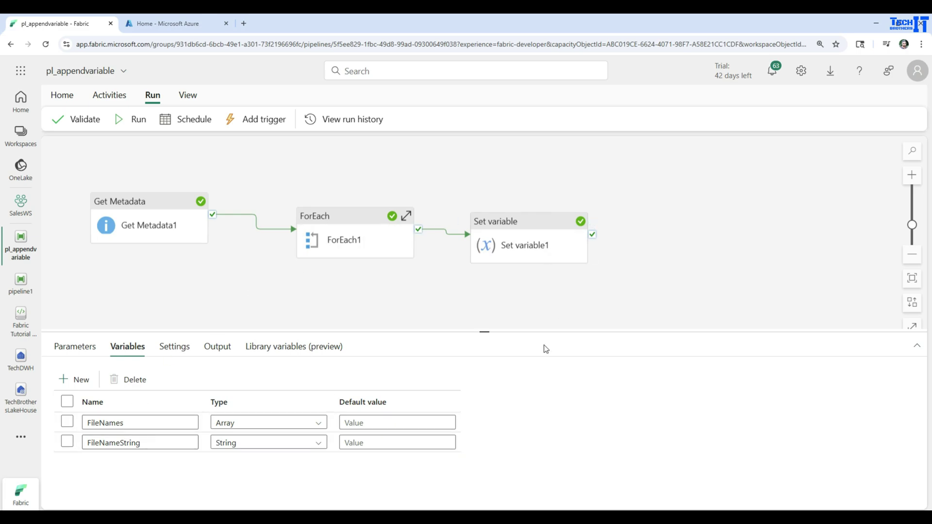
Step: Rearrange the canvas by moving the ForEach activity closer to Get Metadata1 and the Set variable activity closer to ForEach
{"action": "left_click", "coordinate": [526, 229]}
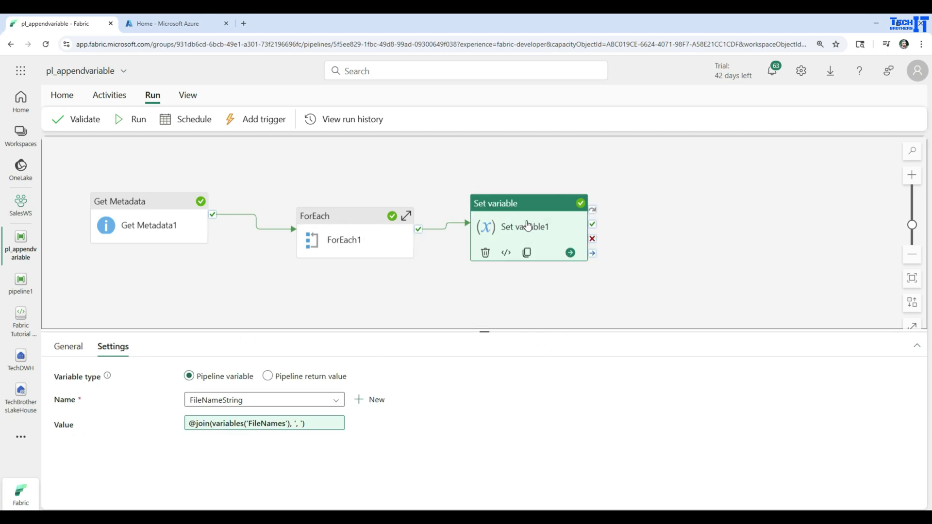
{"action": "left_click_drag", "start_coordinate": [527, 229], "coordinate": [532, 218]}
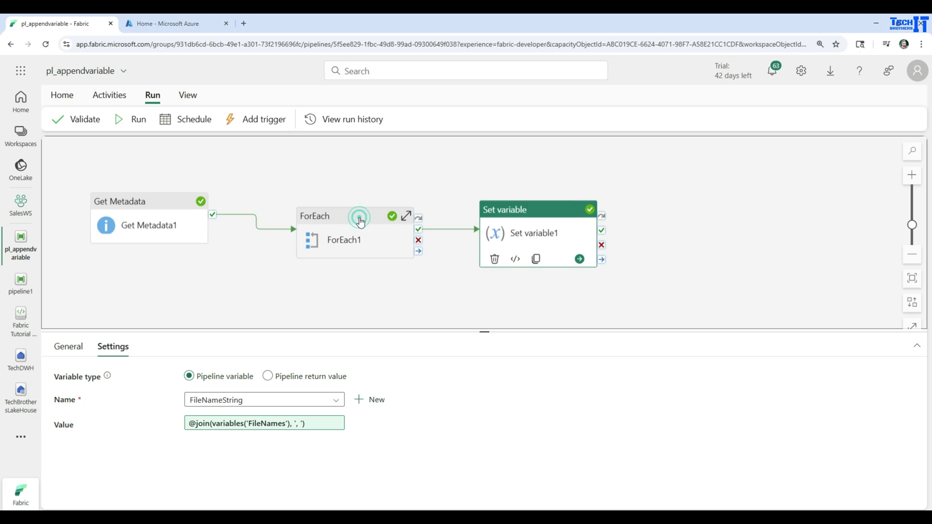
{"action": "left_click_drag", "start_coordinate": [360, 237], "coordinate": [329, 214]}
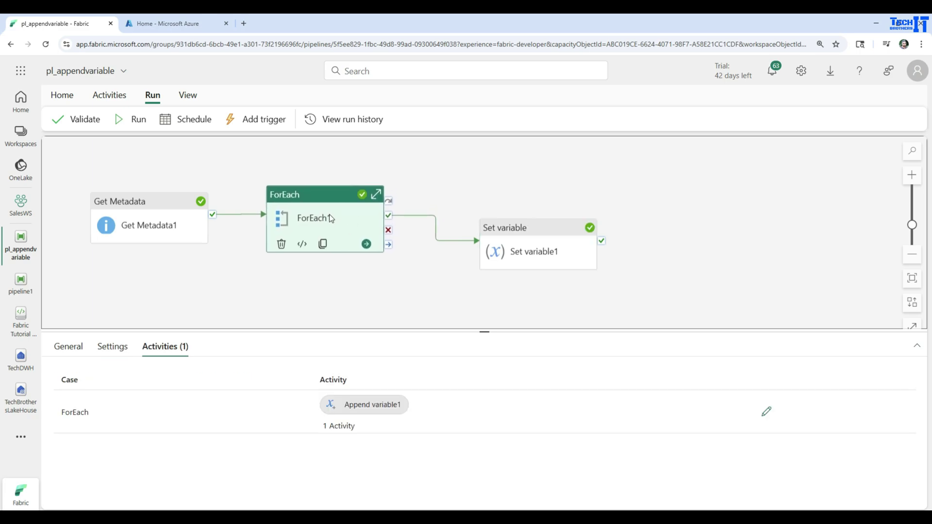
{"action": "left_click_drag", "start_coordinate": [507, 228], "coordinate": [457, 227]}
Step: Open the Append variable activity inside the ForEach loop and read the disclaimer on supported variable types in its settings
{"action": "double_click", "coordinate": [289, 237]}
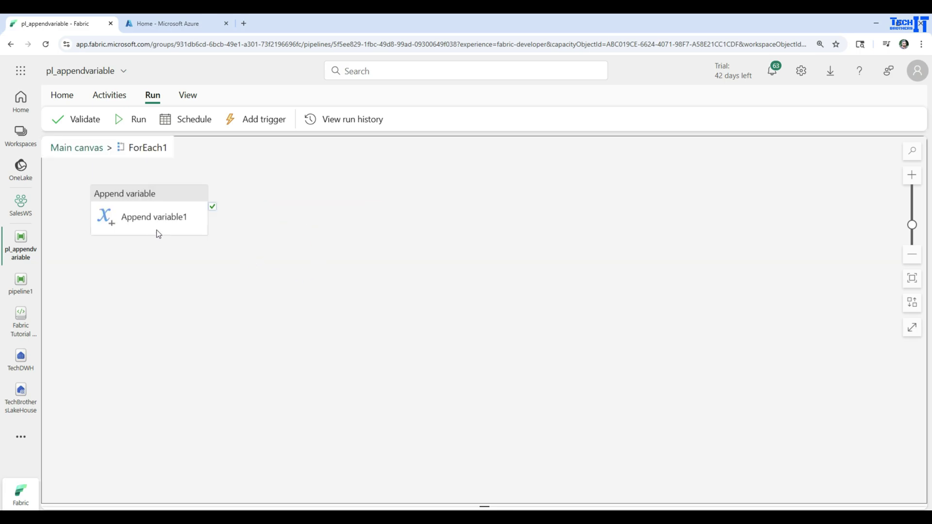
{"action": "left_click", "coordinate": [156, 232]}
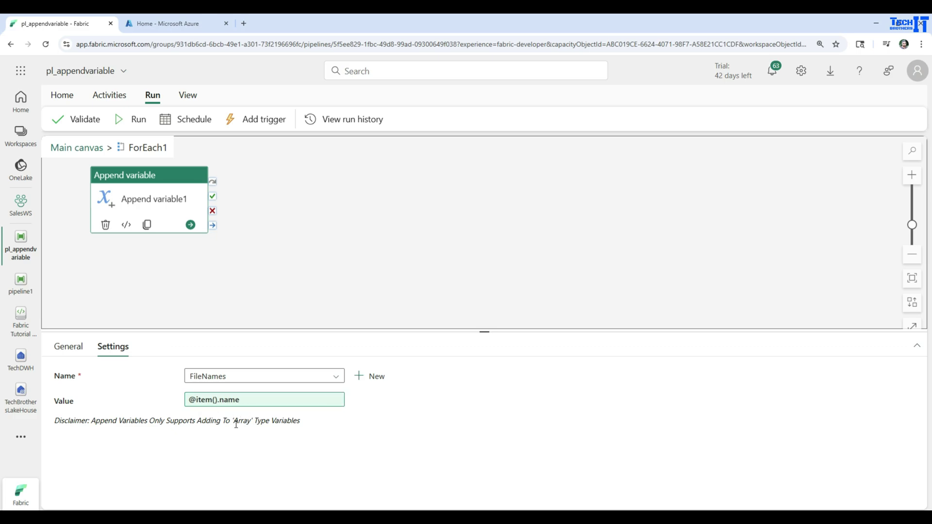
{"action": "left_click_drag", "start_coordinate": [236, 423], "coordinate": [303, 428]}
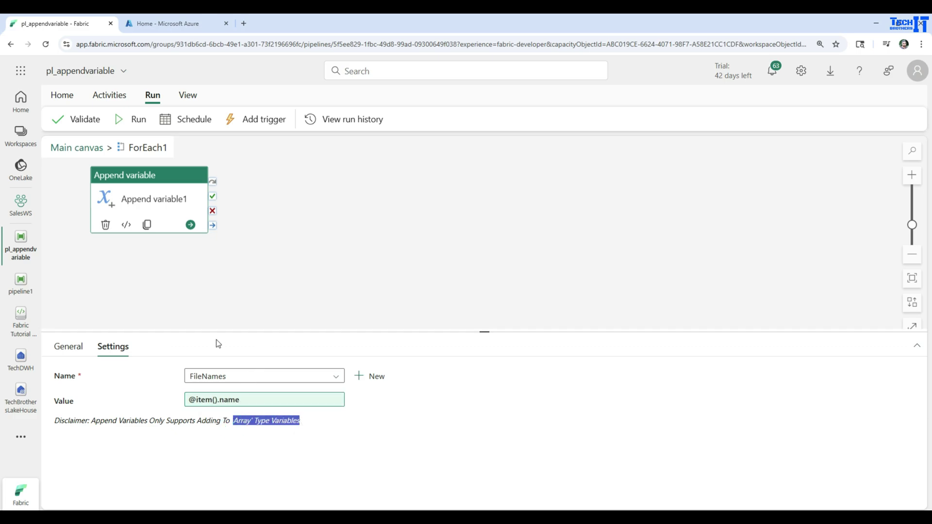